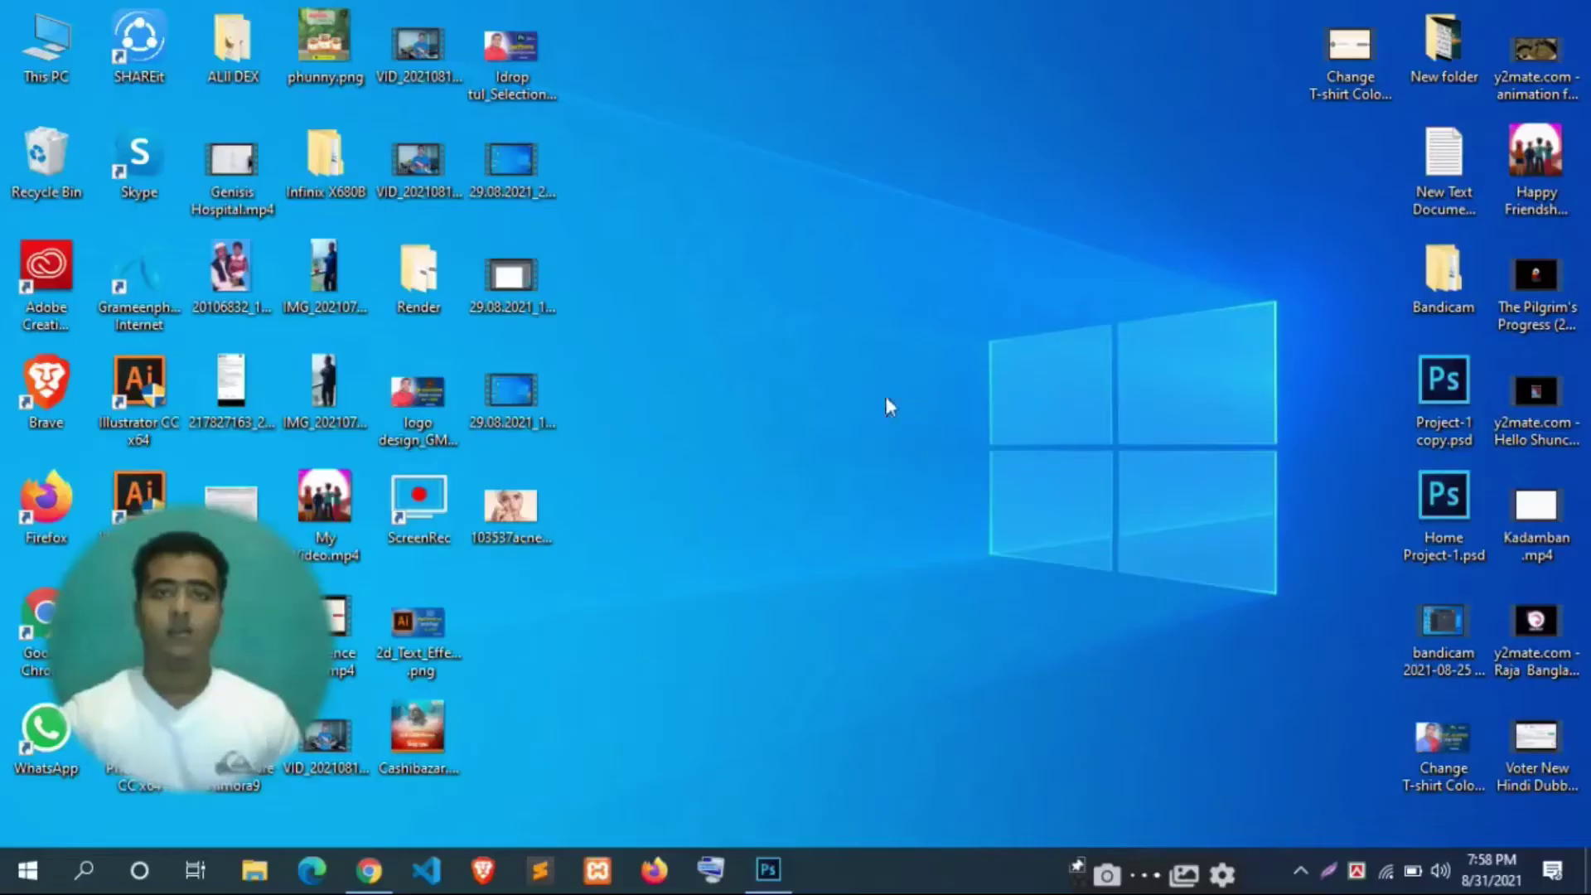
Bring up and maximise Photoshop, then browse the Desktop to 103537acne-bron.jpg in File > Open
left_click(769, 877)
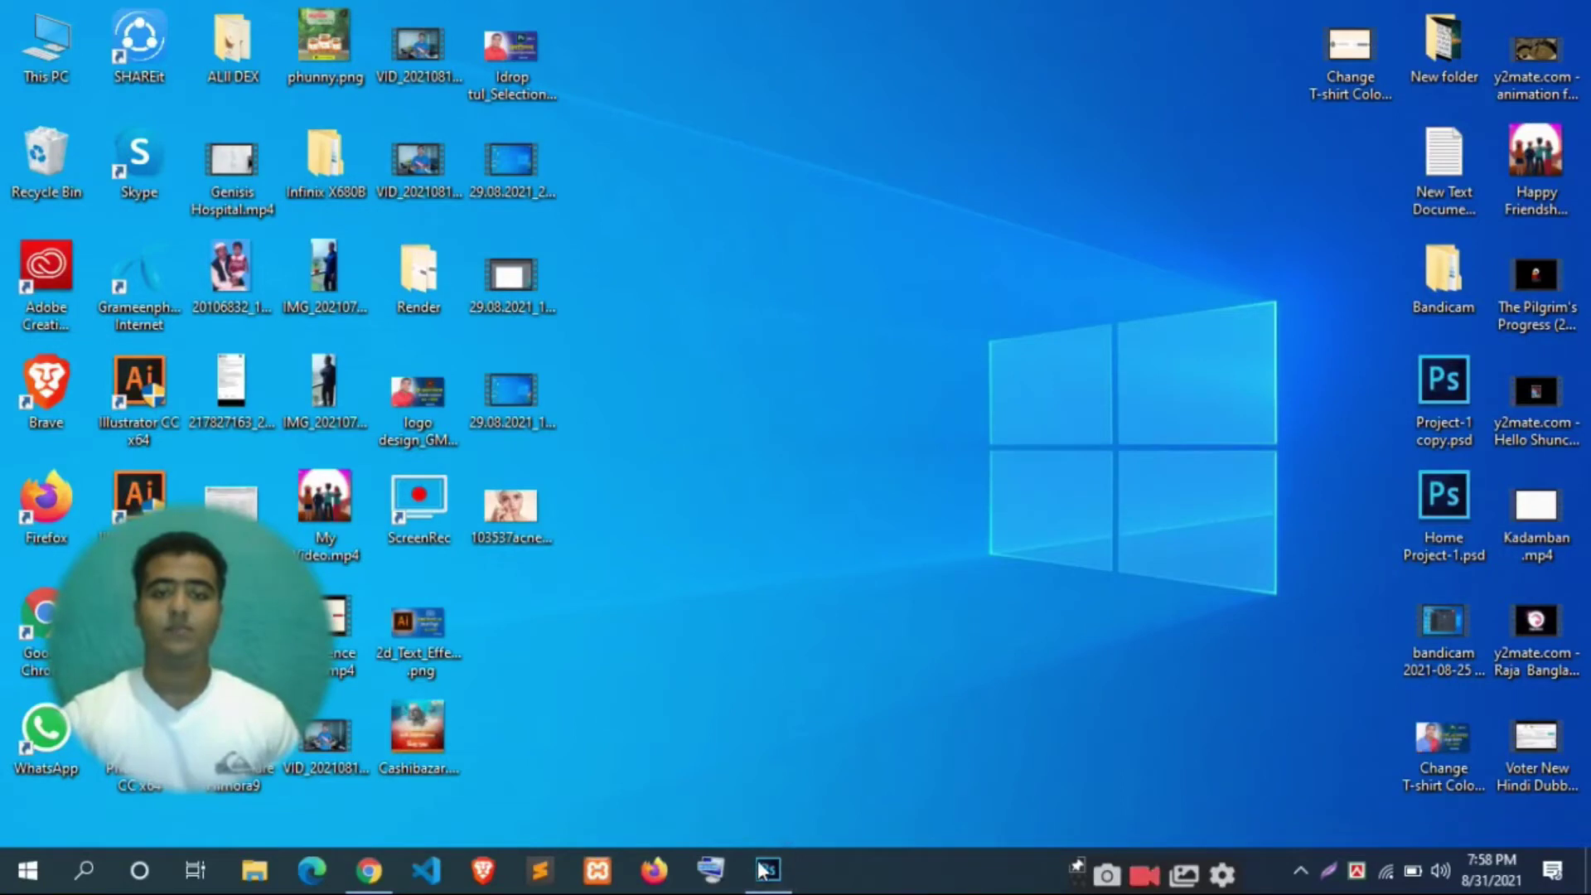
right_click(812, 390)
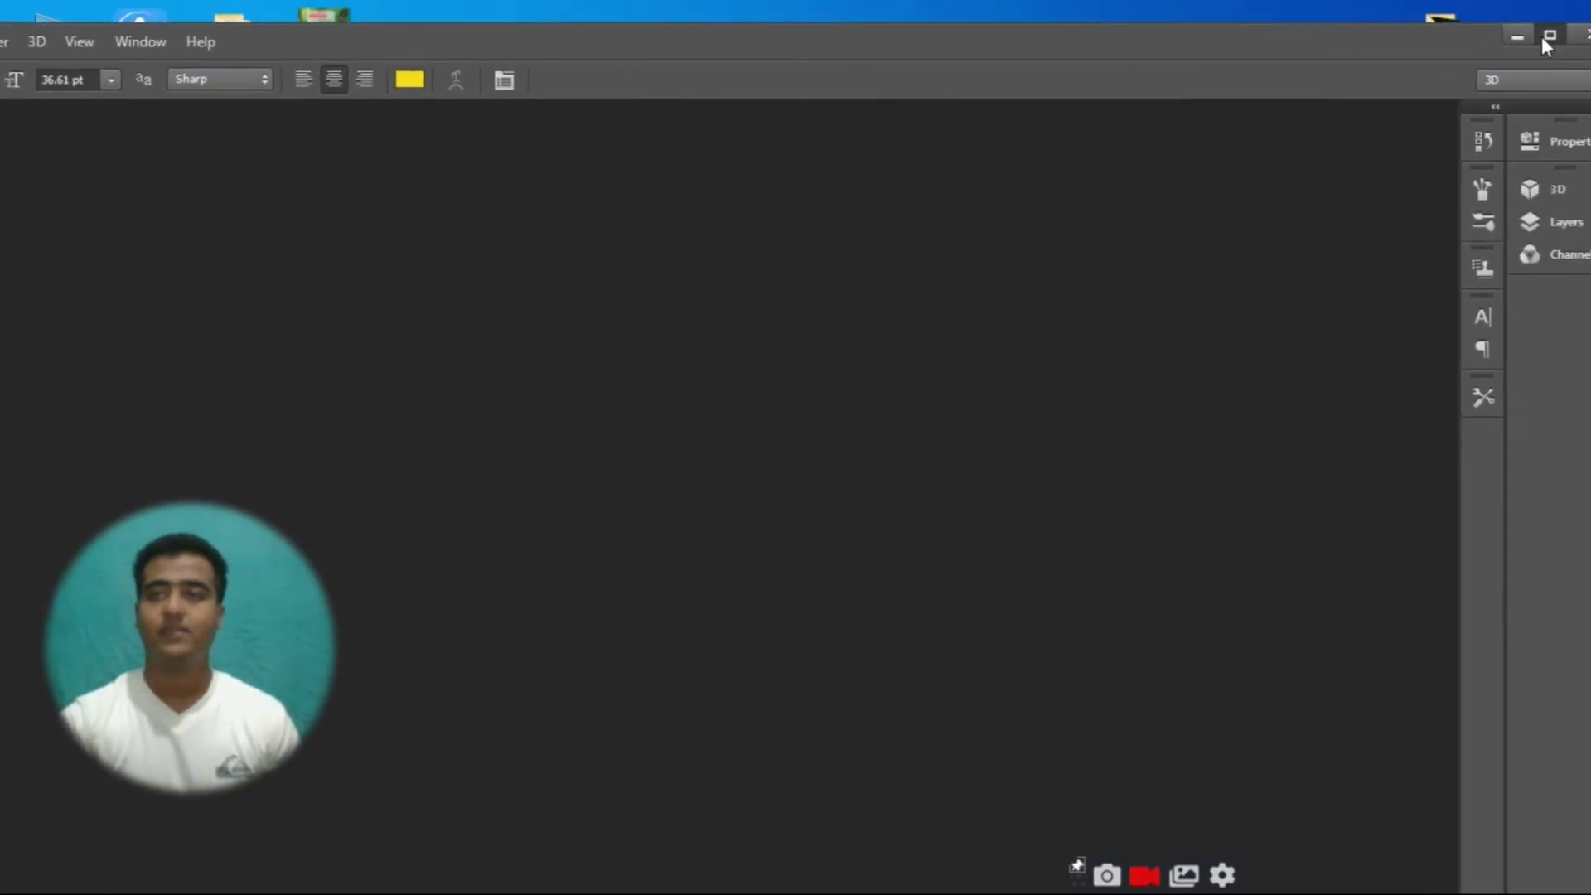
left_click(1544, 37)
left_click(68, 18)
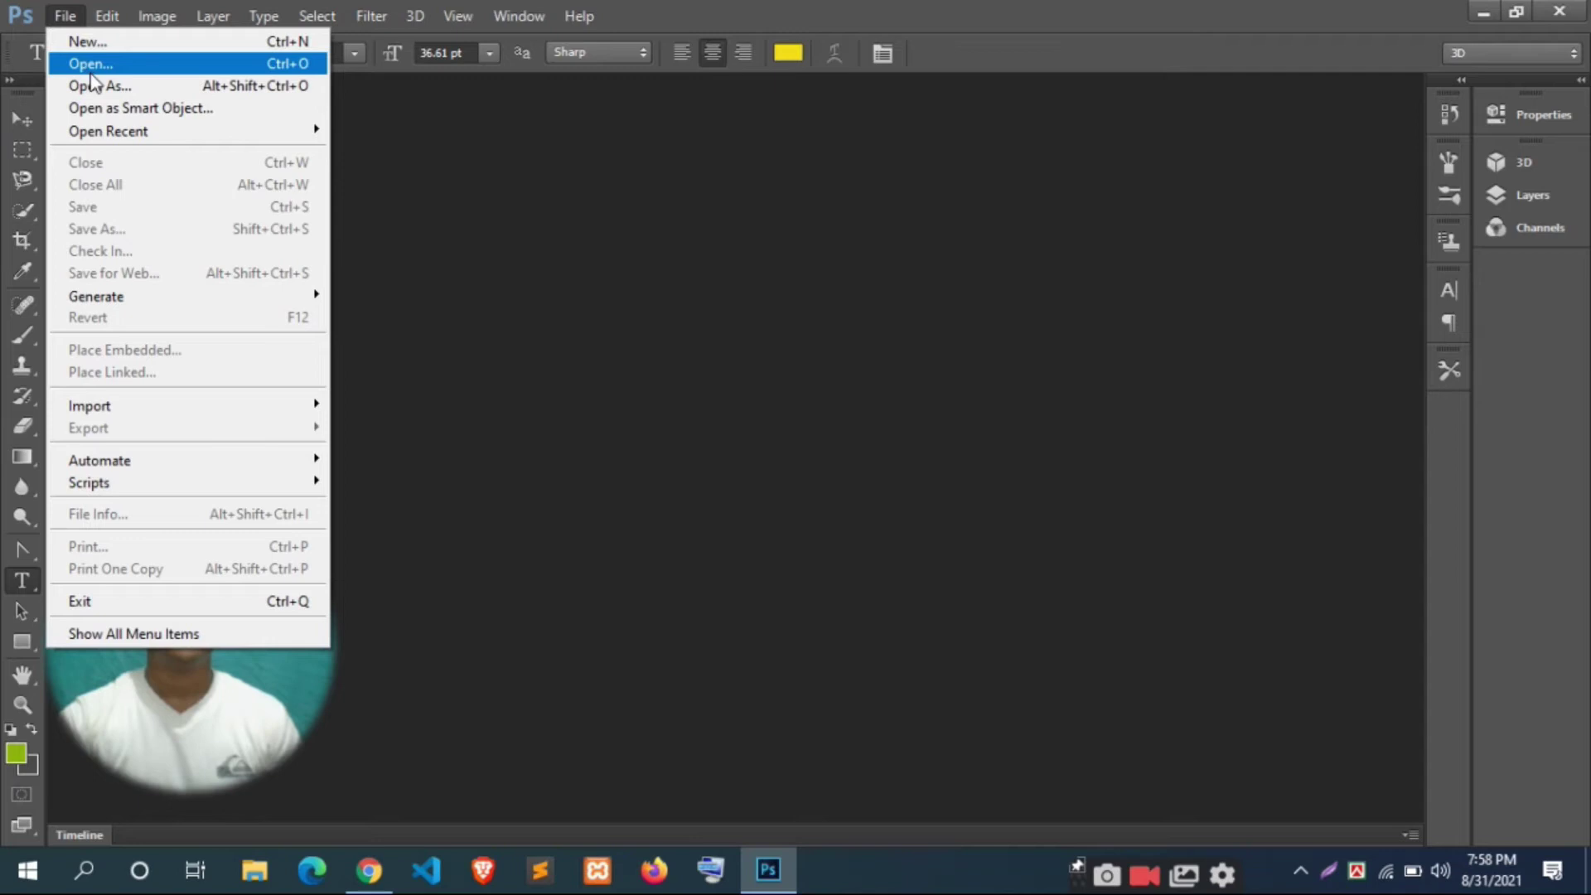
left_click(88, 66)
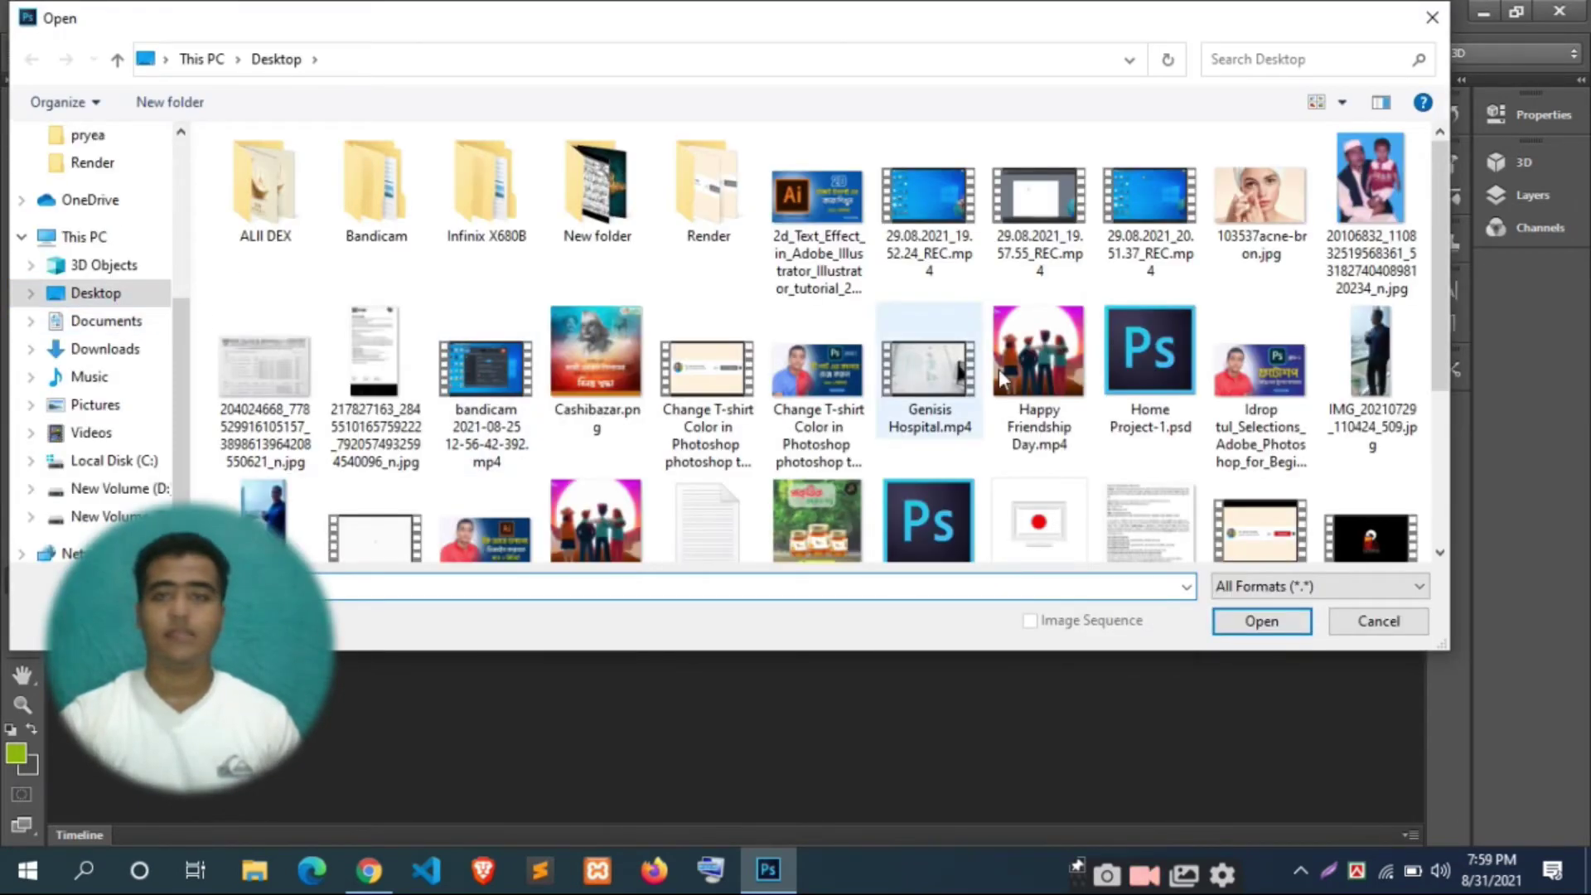
left_click(1261, 238)
Open 103537acne-bron.jpg and show the healing tools flyout
left_click(1261, 621)
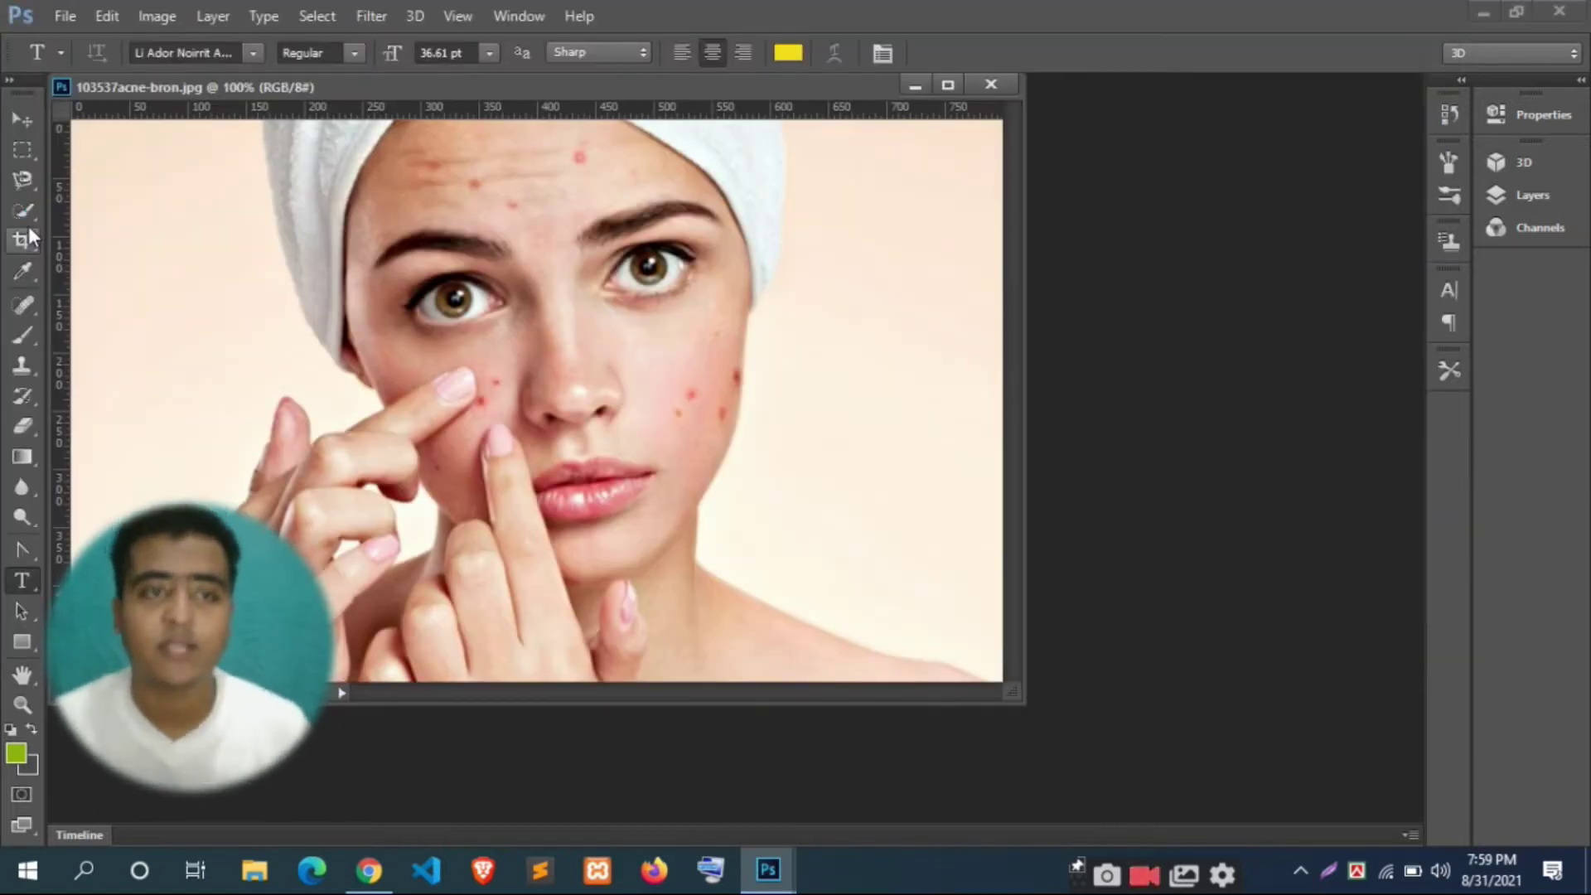
left_click(22, 307)
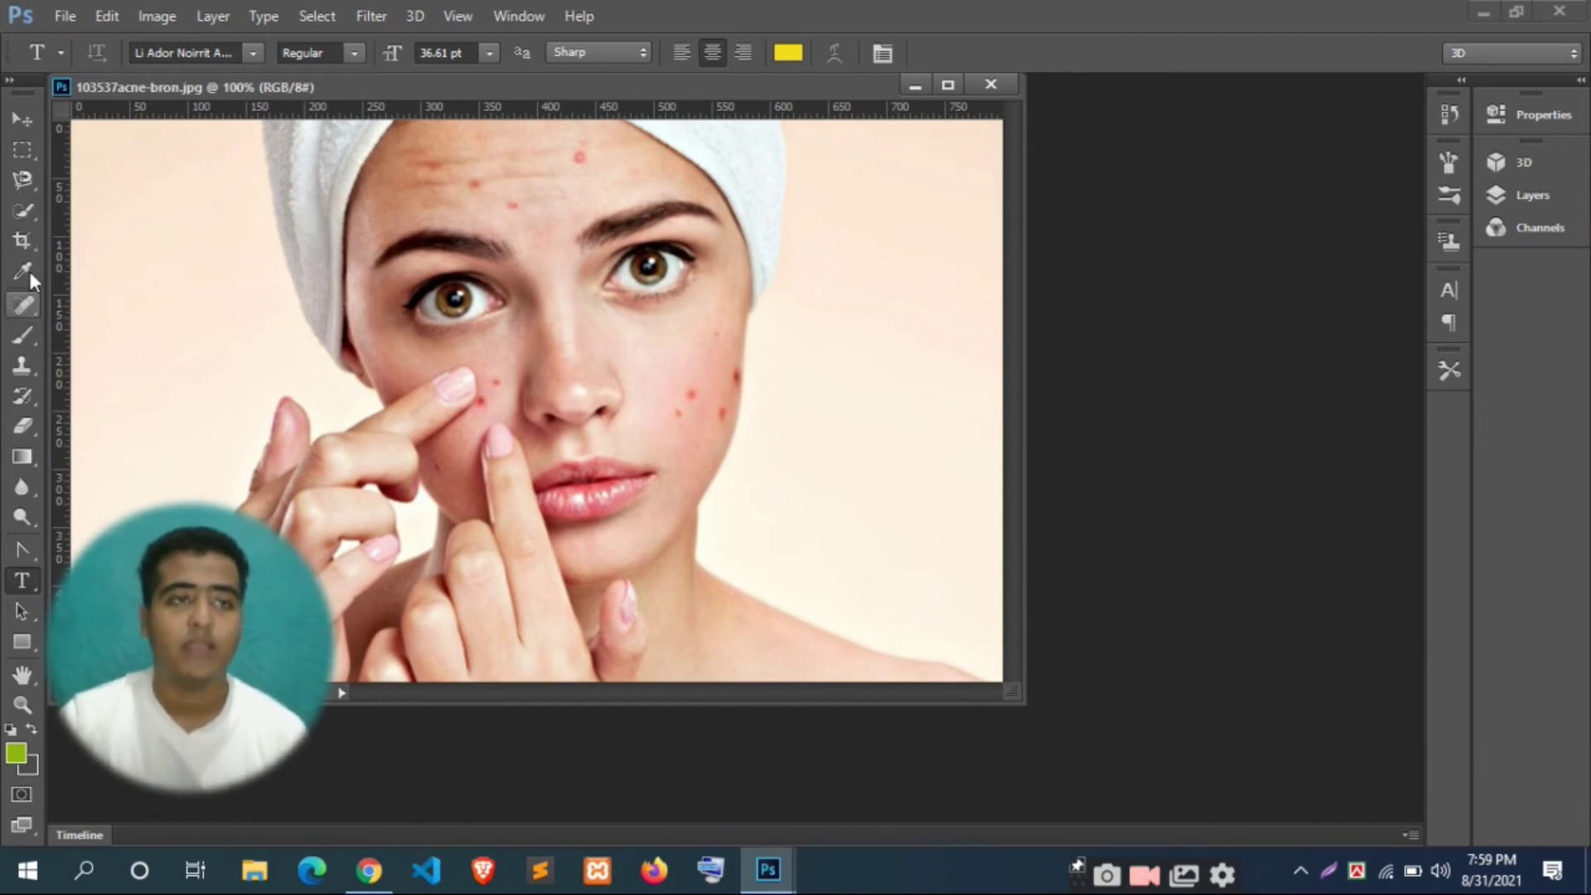
left_click(25, 307)
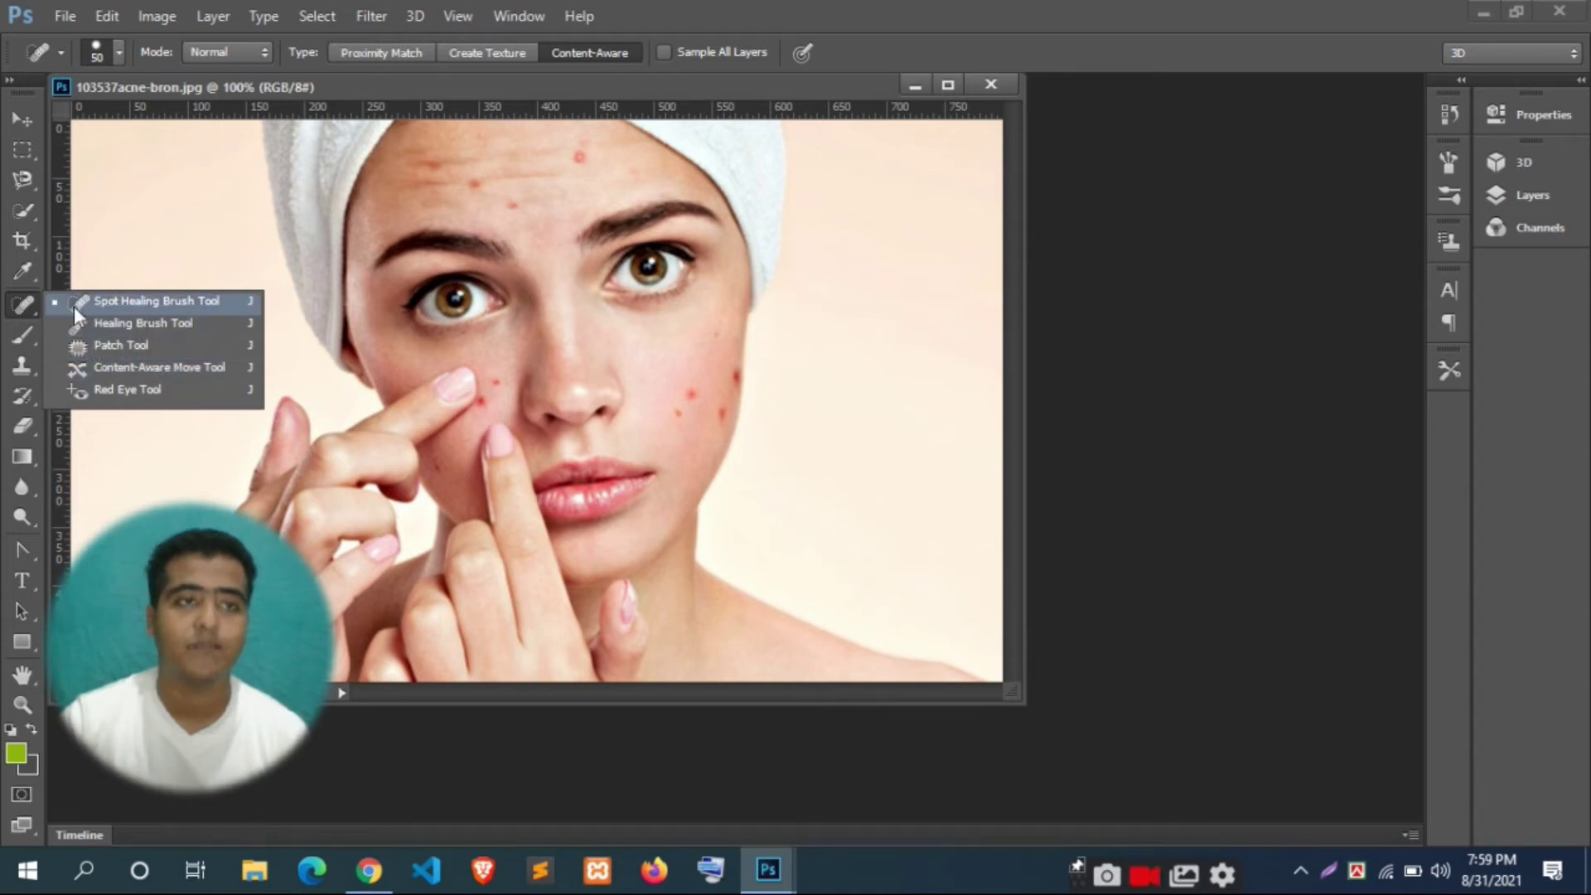
Pick the Spot Healing Brush at 13 px and dock the acne photo tab
left_click(148, 302)
key("bracketleft")
key("bracketleft")
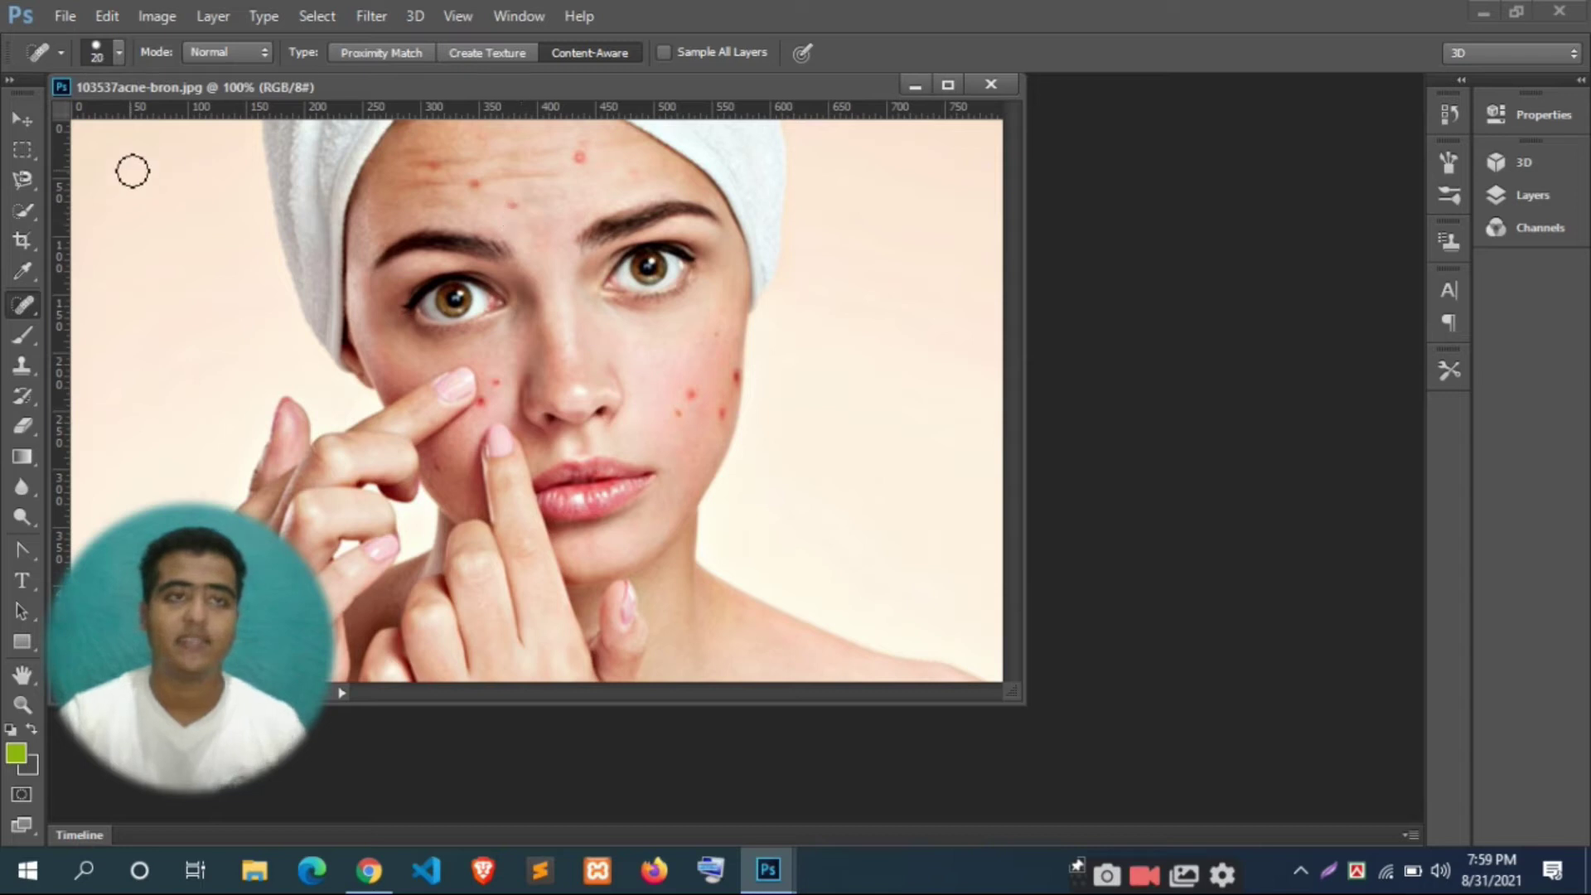
left_click(123, 62)
left_click_drag(76, 121, 142, 121)
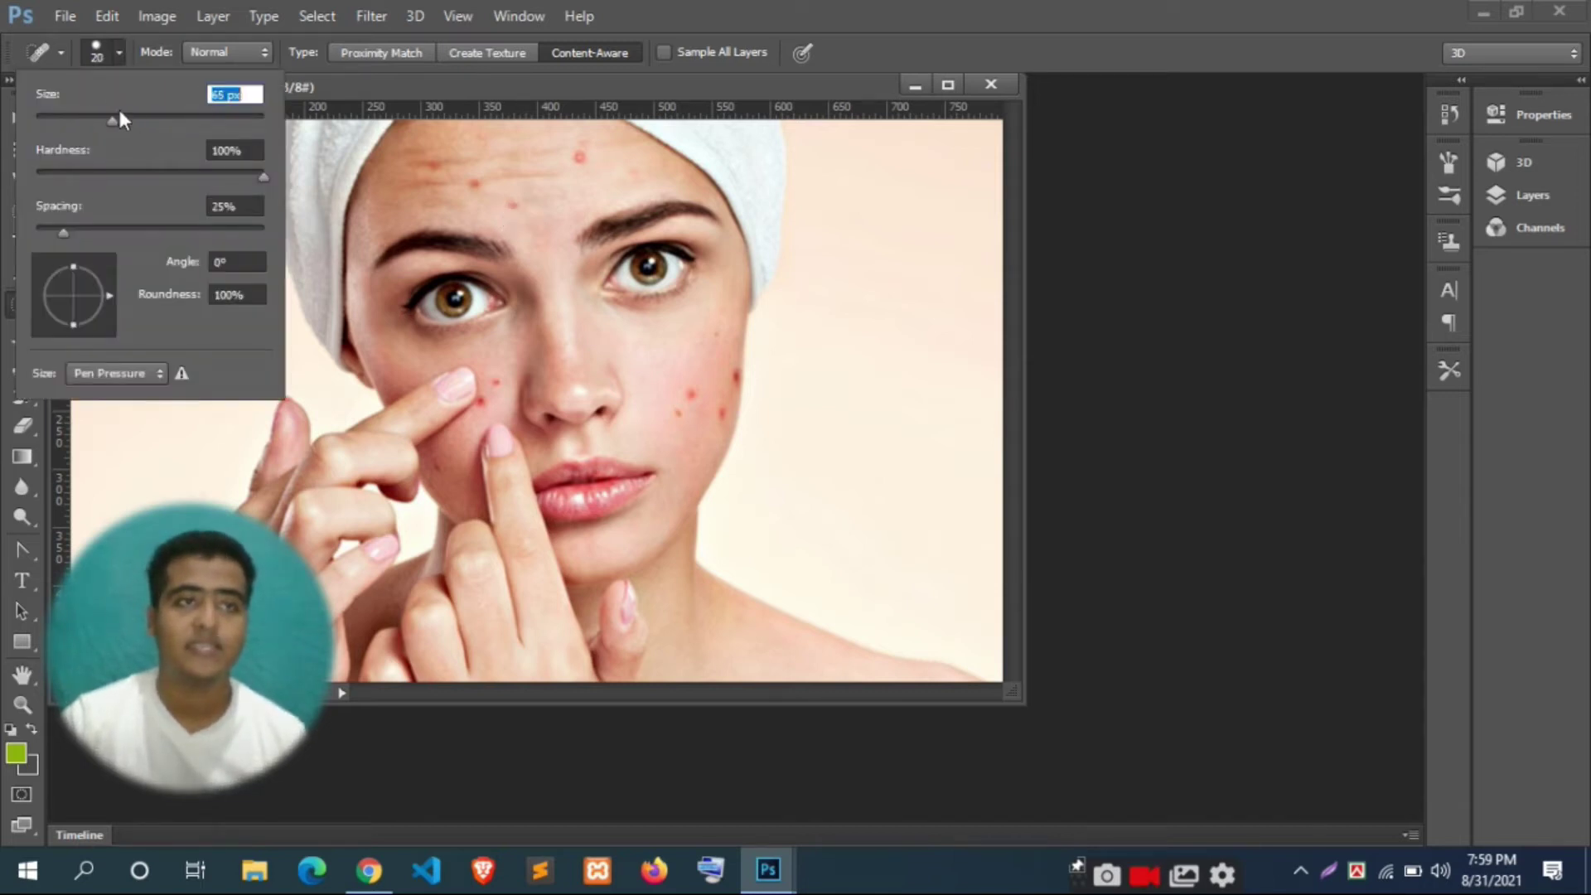
left_click(51, 116)
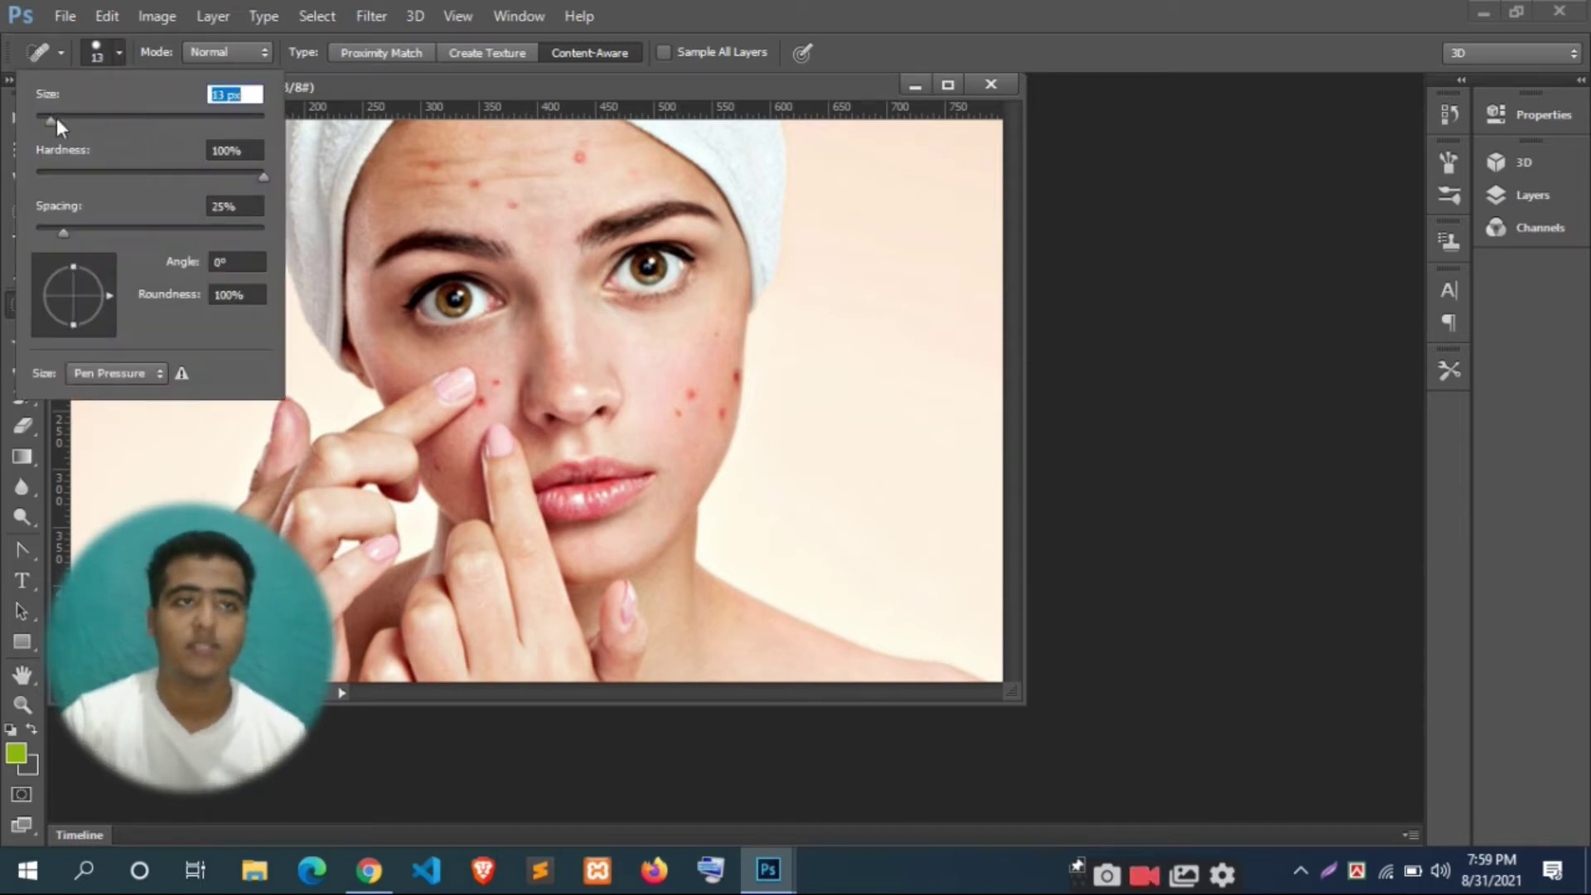
left_click(524, 213)
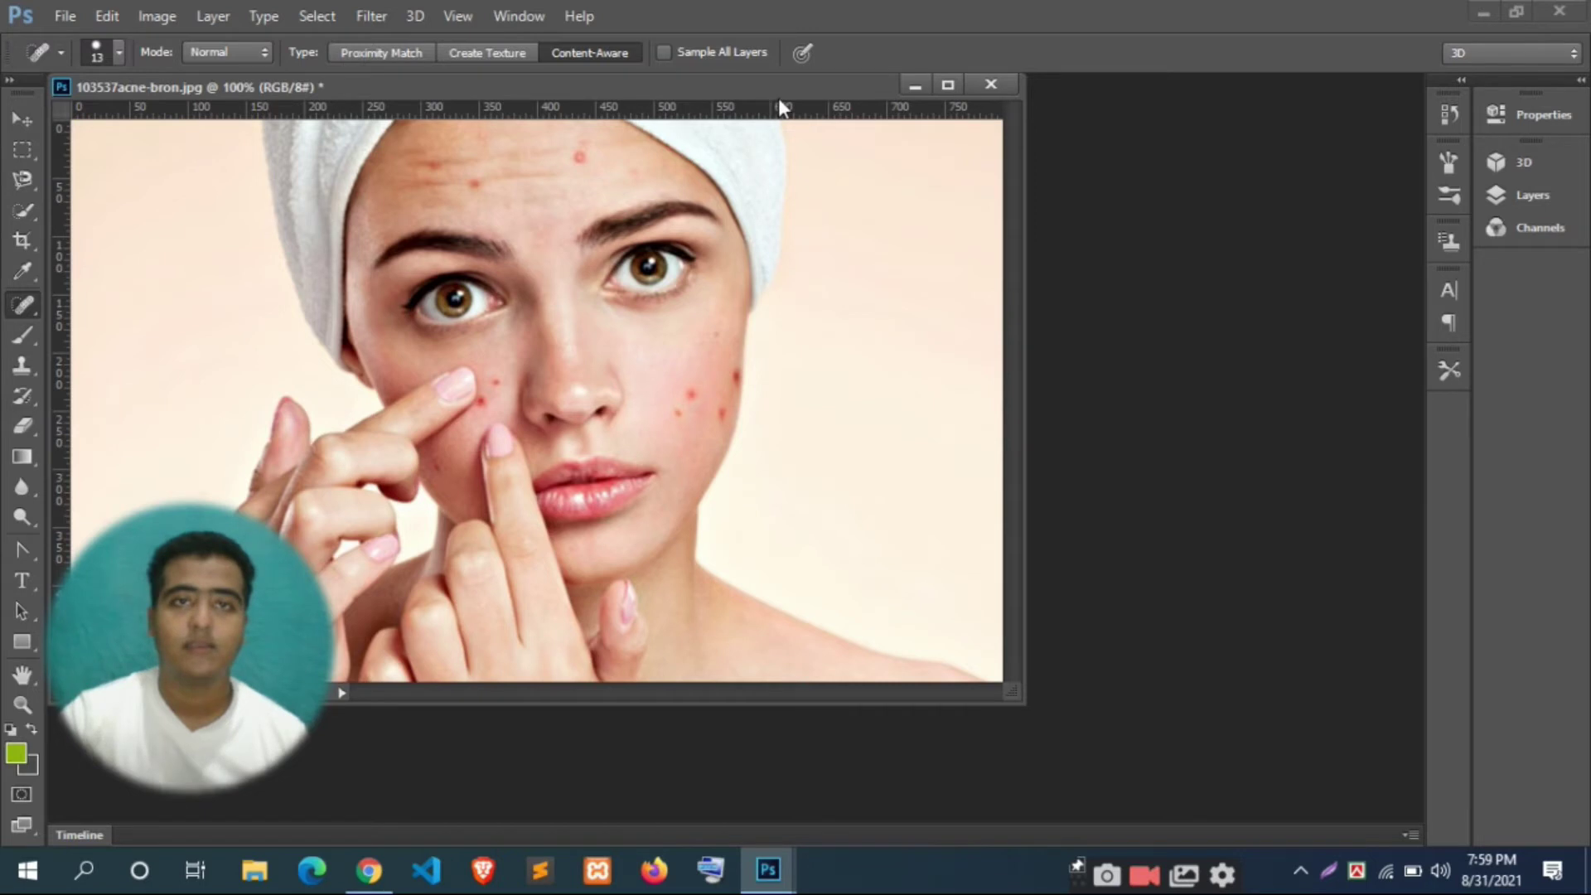
left_click_drag(778, 91, 819, 85)
Zoom to 300% and heal the pimples in the middle and left of the forehead
key("ctrl+plus")
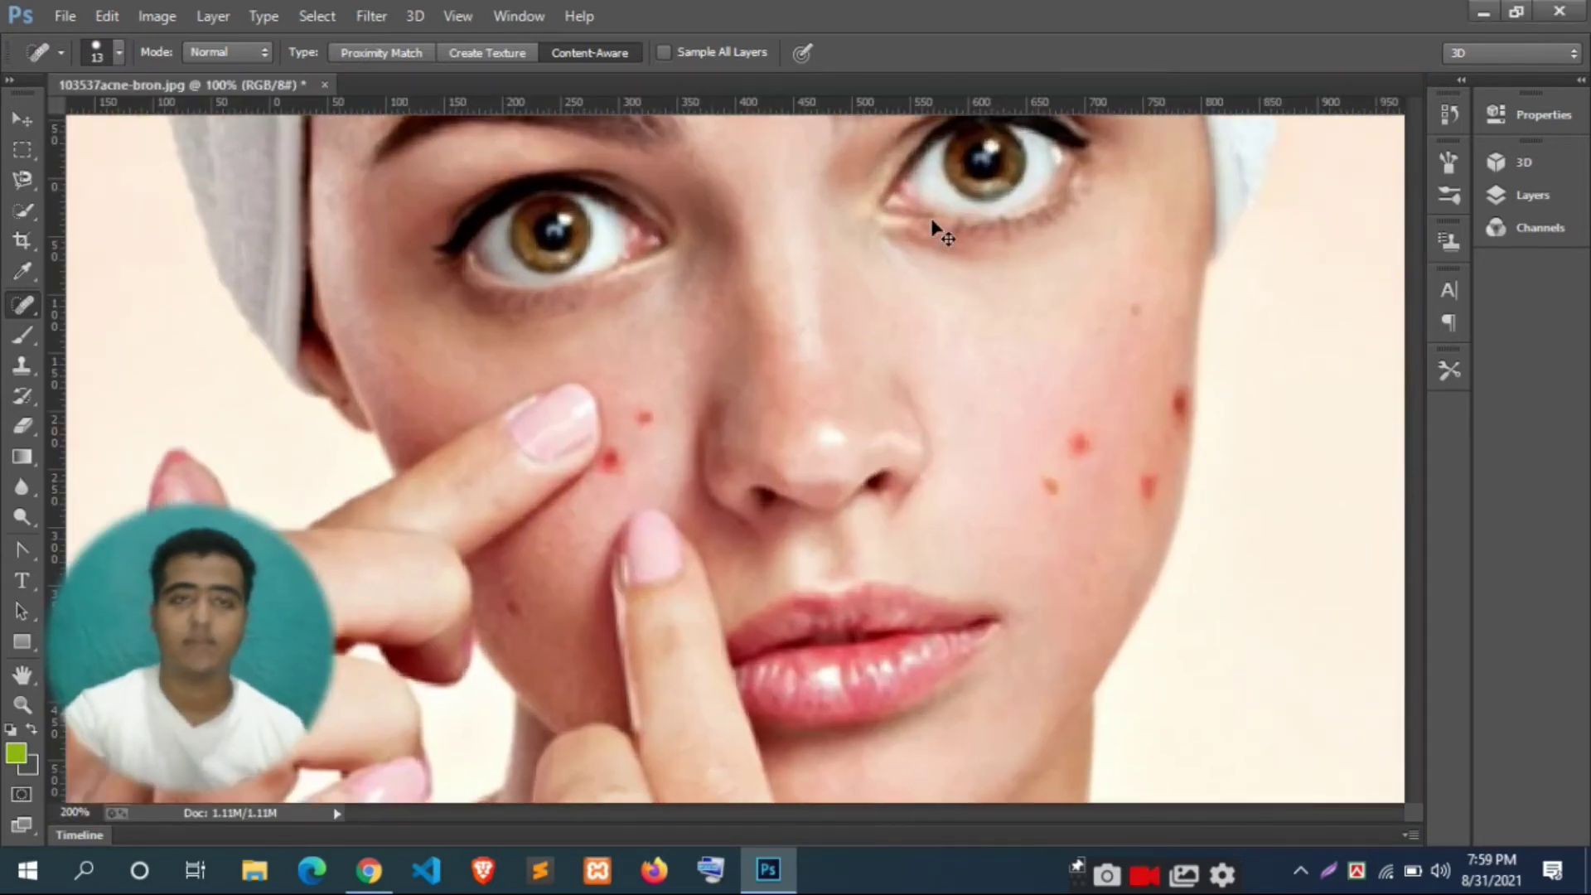
key("ctrl+plus")
scroll(880, 239, "up", 5)
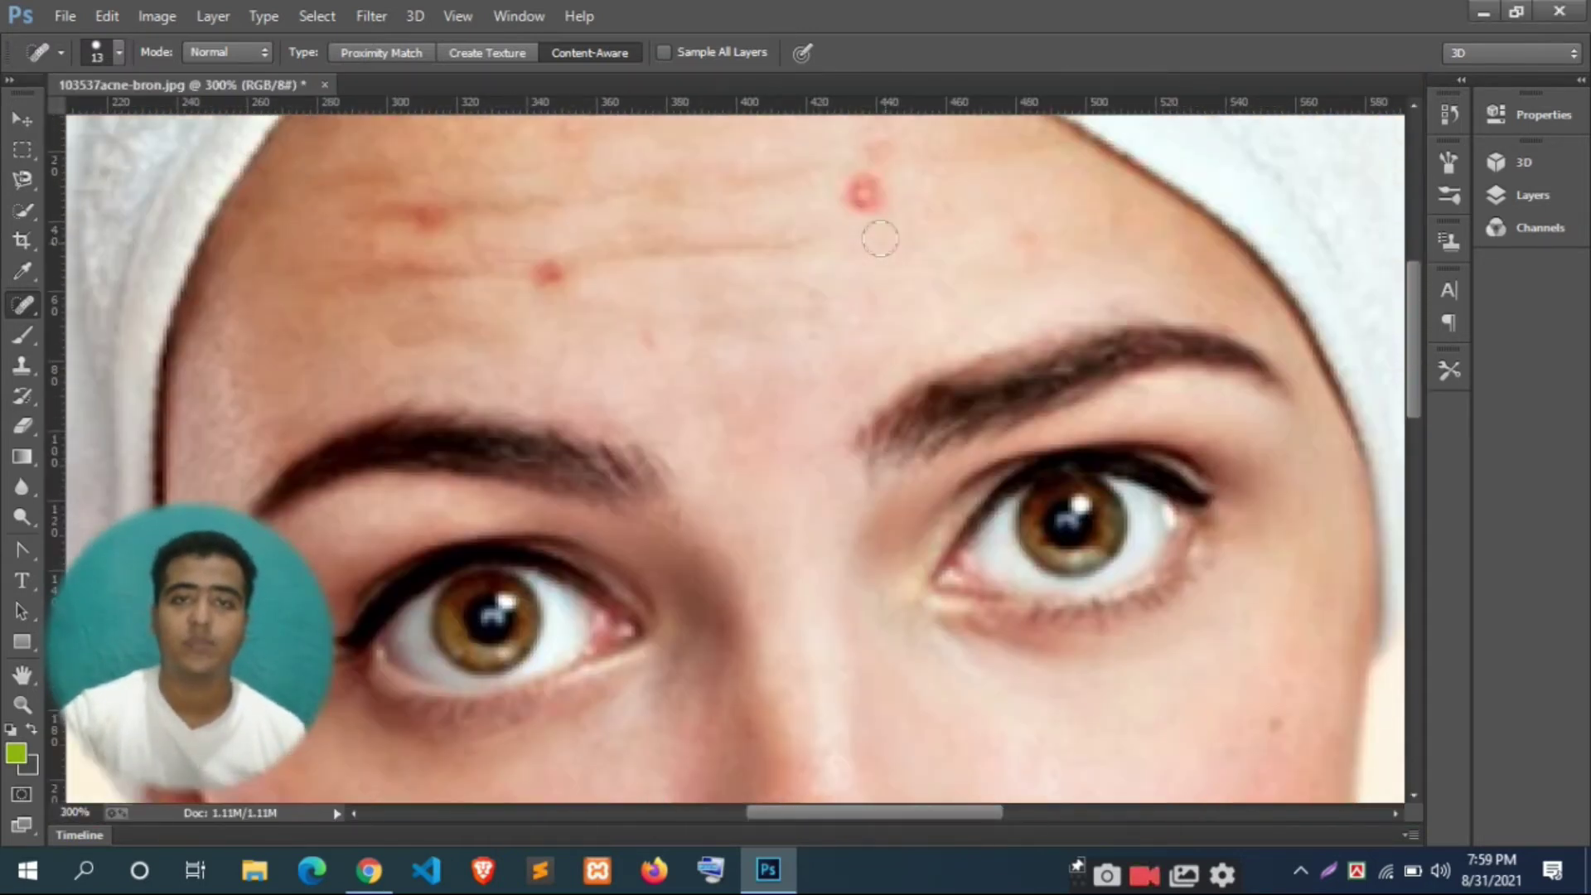
left_click(863, 285)
left_click_drag(864, 286, 880, 286)
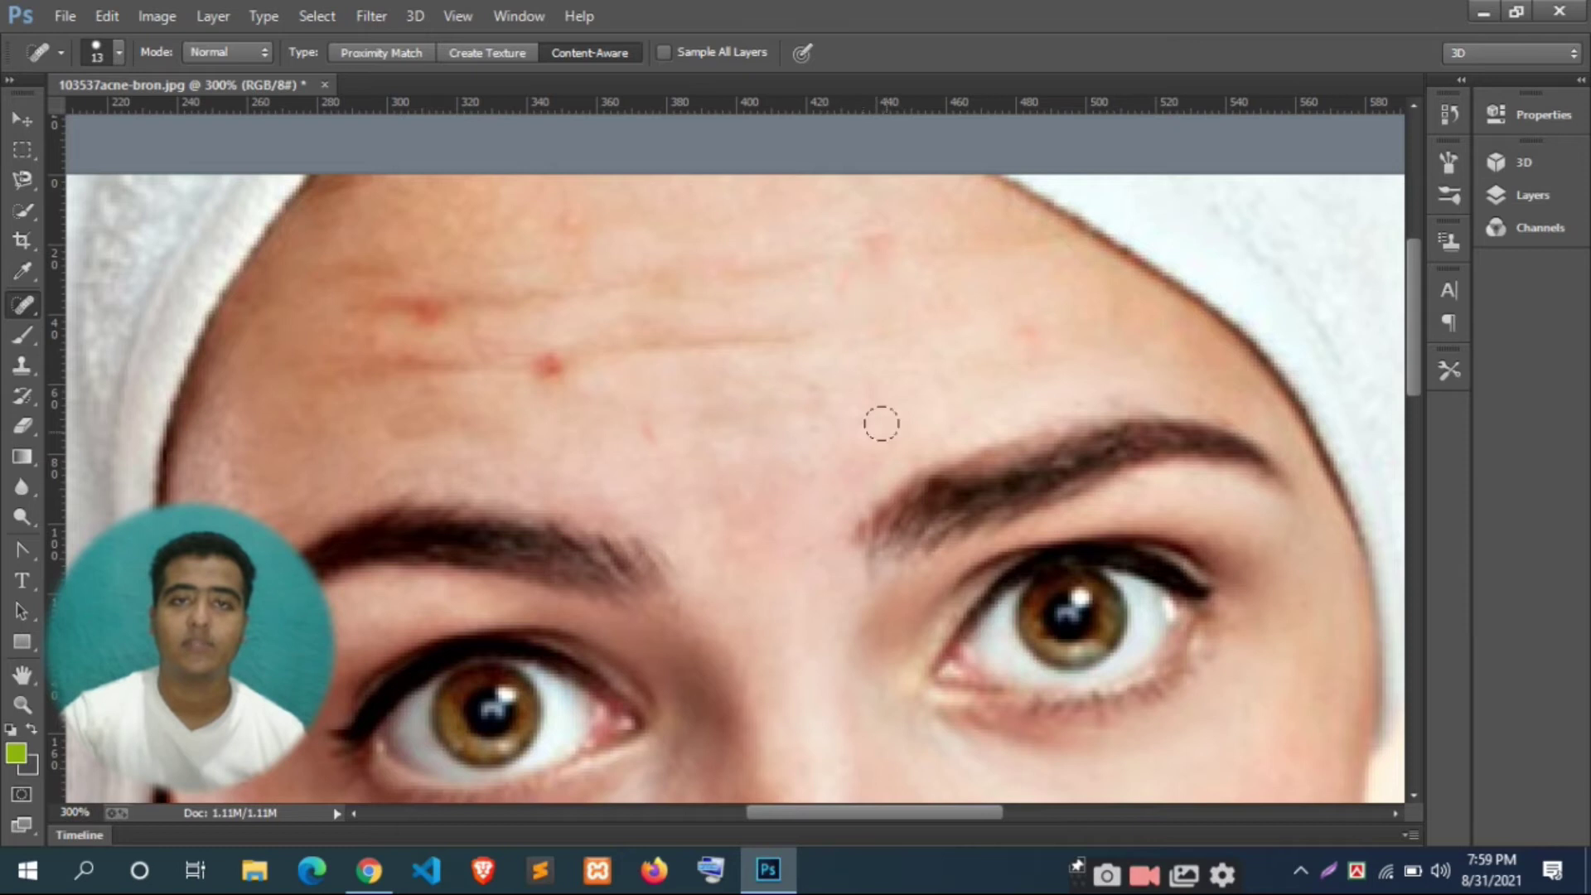
left_click(548, 362)
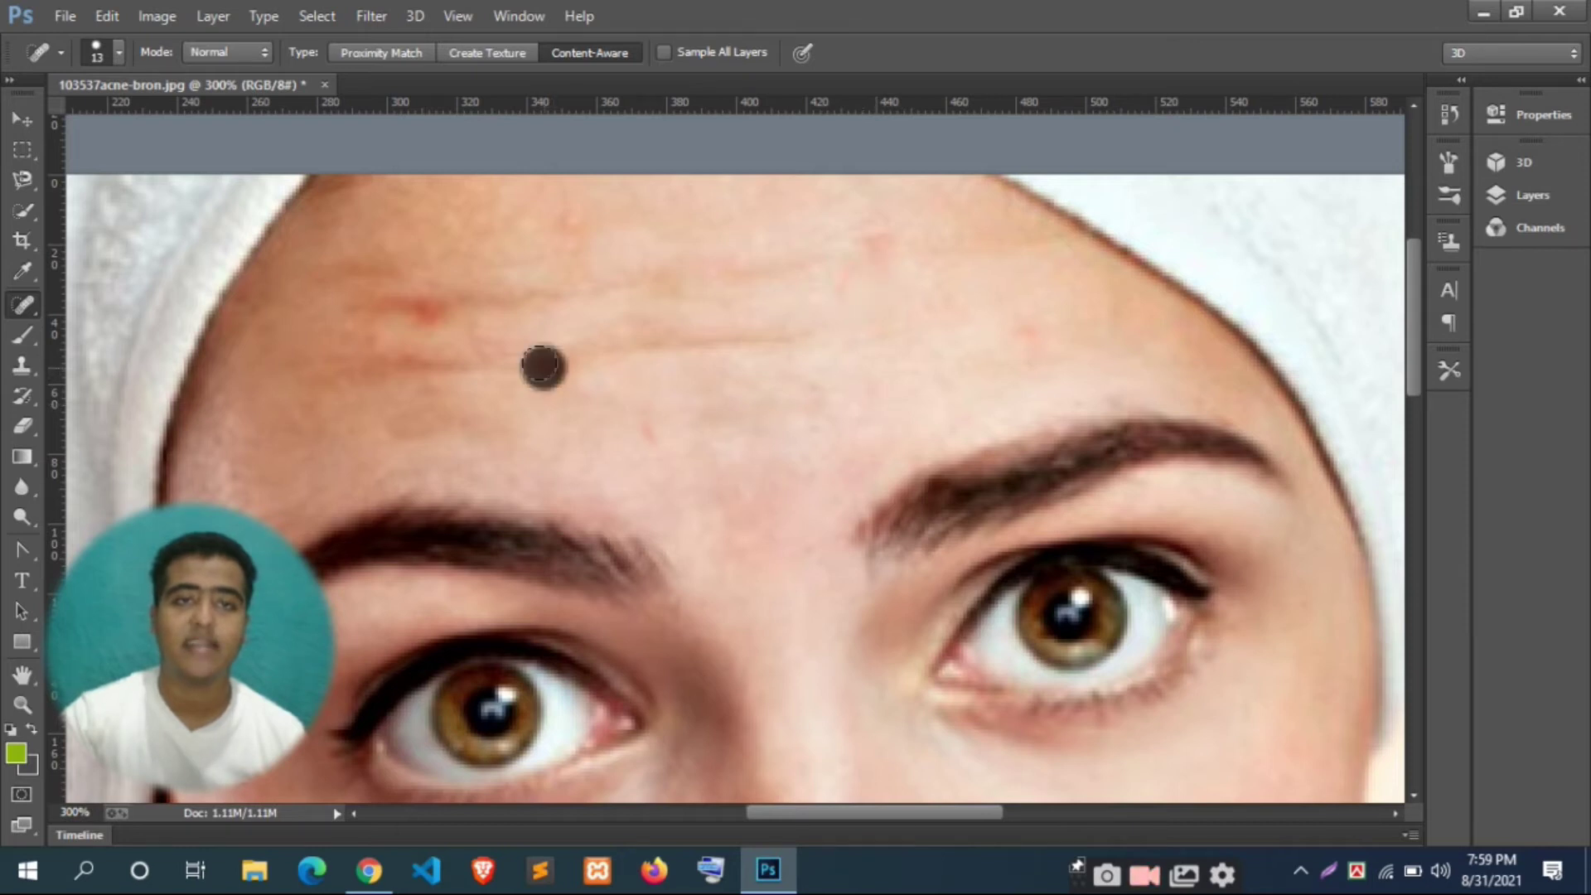
Heal the three right-cheek blemishes and the red spot beside the nose
scroll(760, 370, "down", 2)
scroll(835, 403, "down", 1)
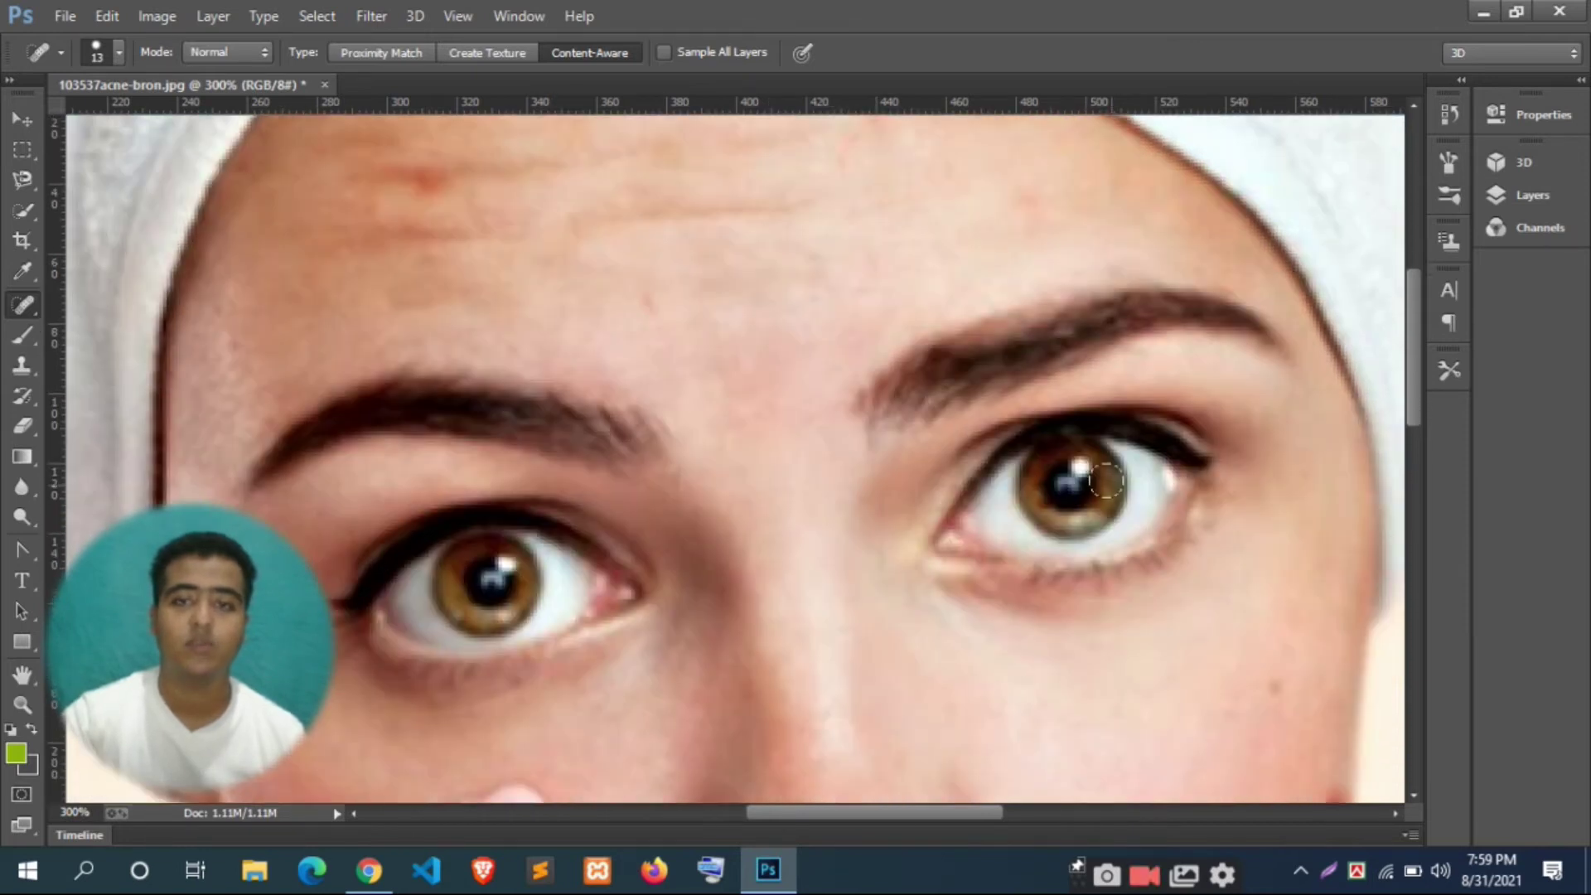
scroll(1130, 473, "down", 1)
scroll(1176, 486, "down", 4)
scroll(1157, 543, "down", 1)
scroll(1158, 543, "down", 1)
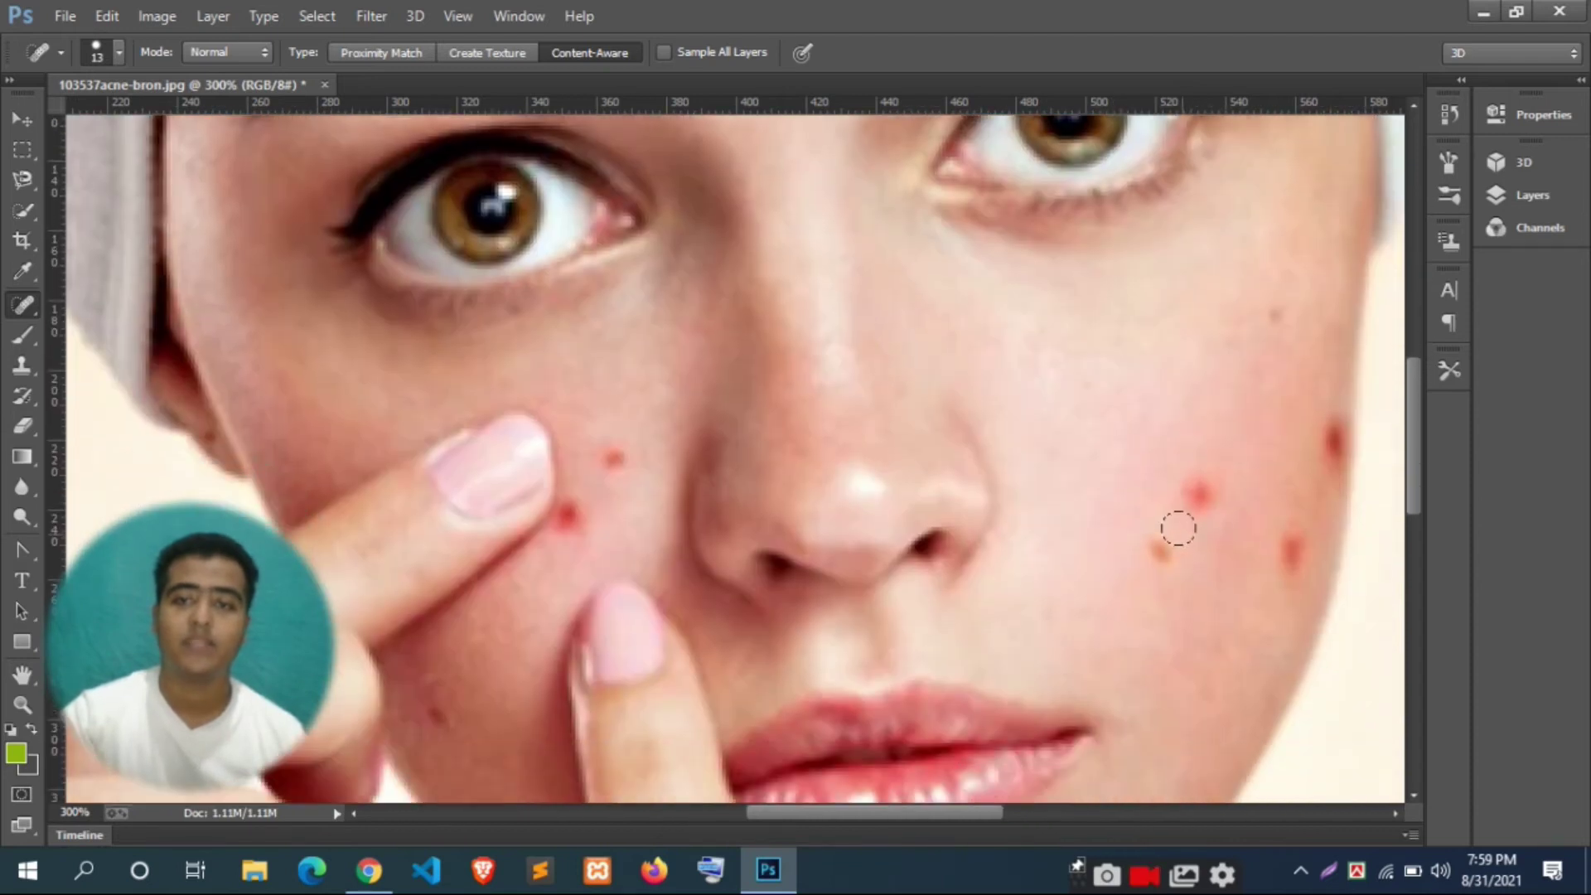
left_click(1207, 496)
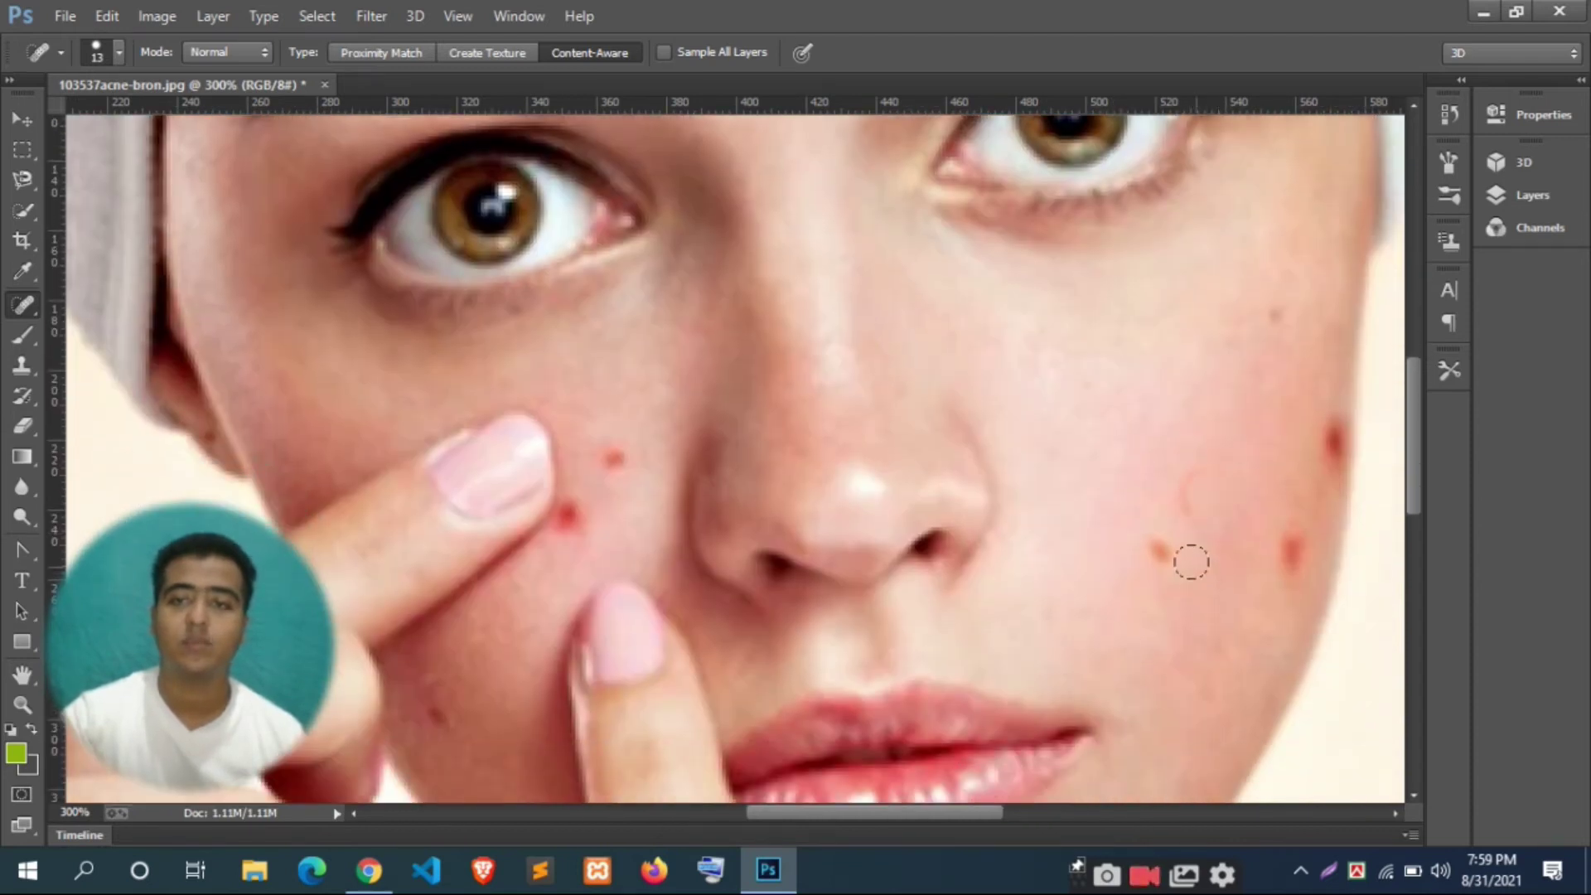
left_click(1194, 490)
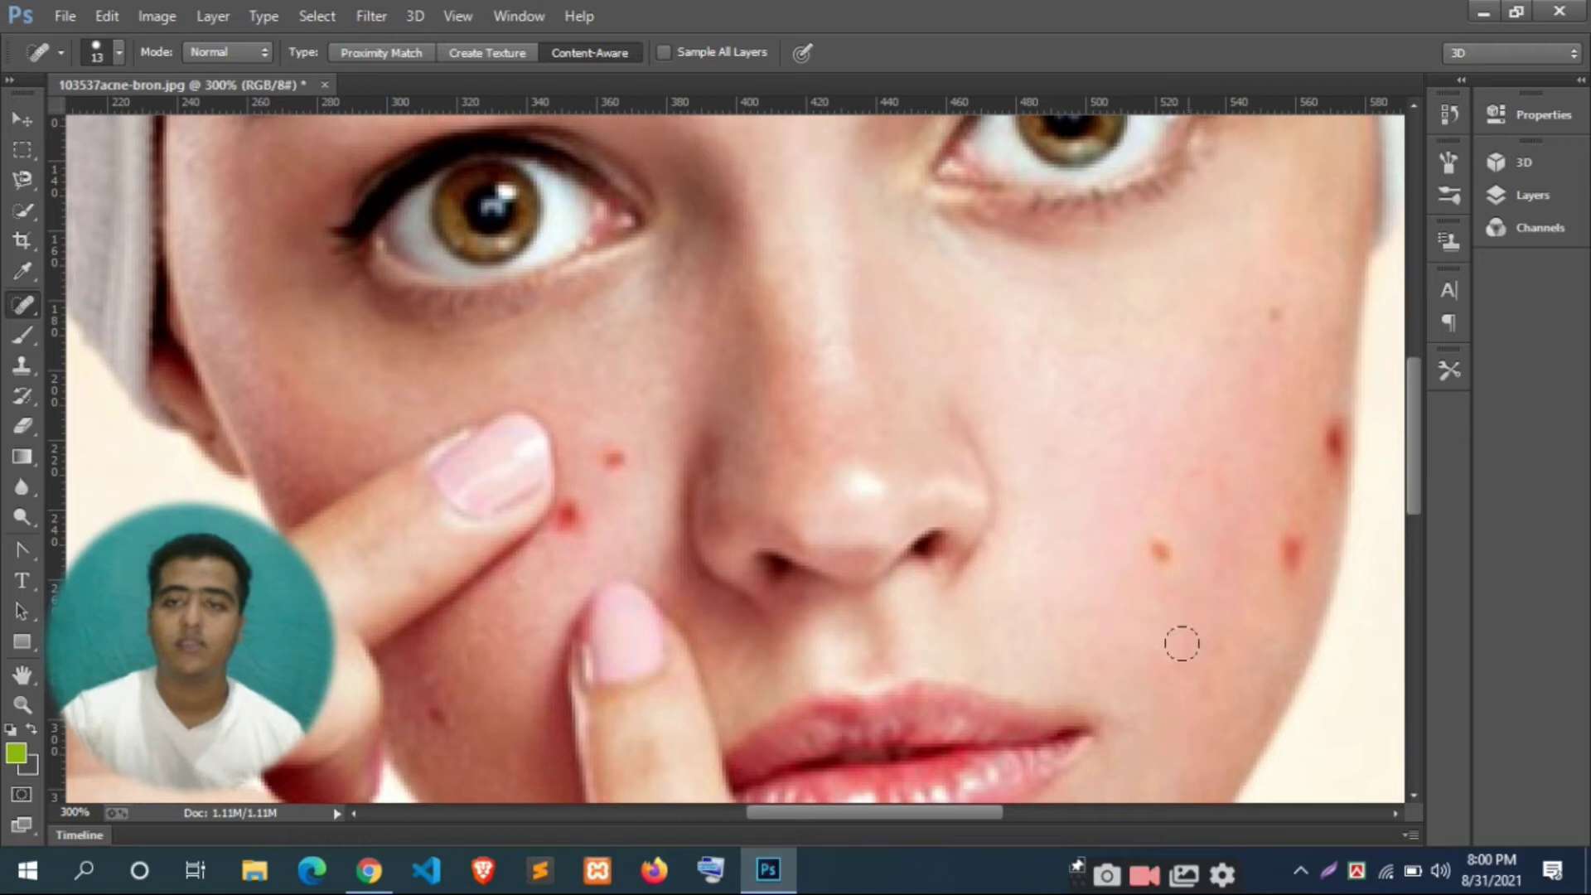
left_click(1162, 547)
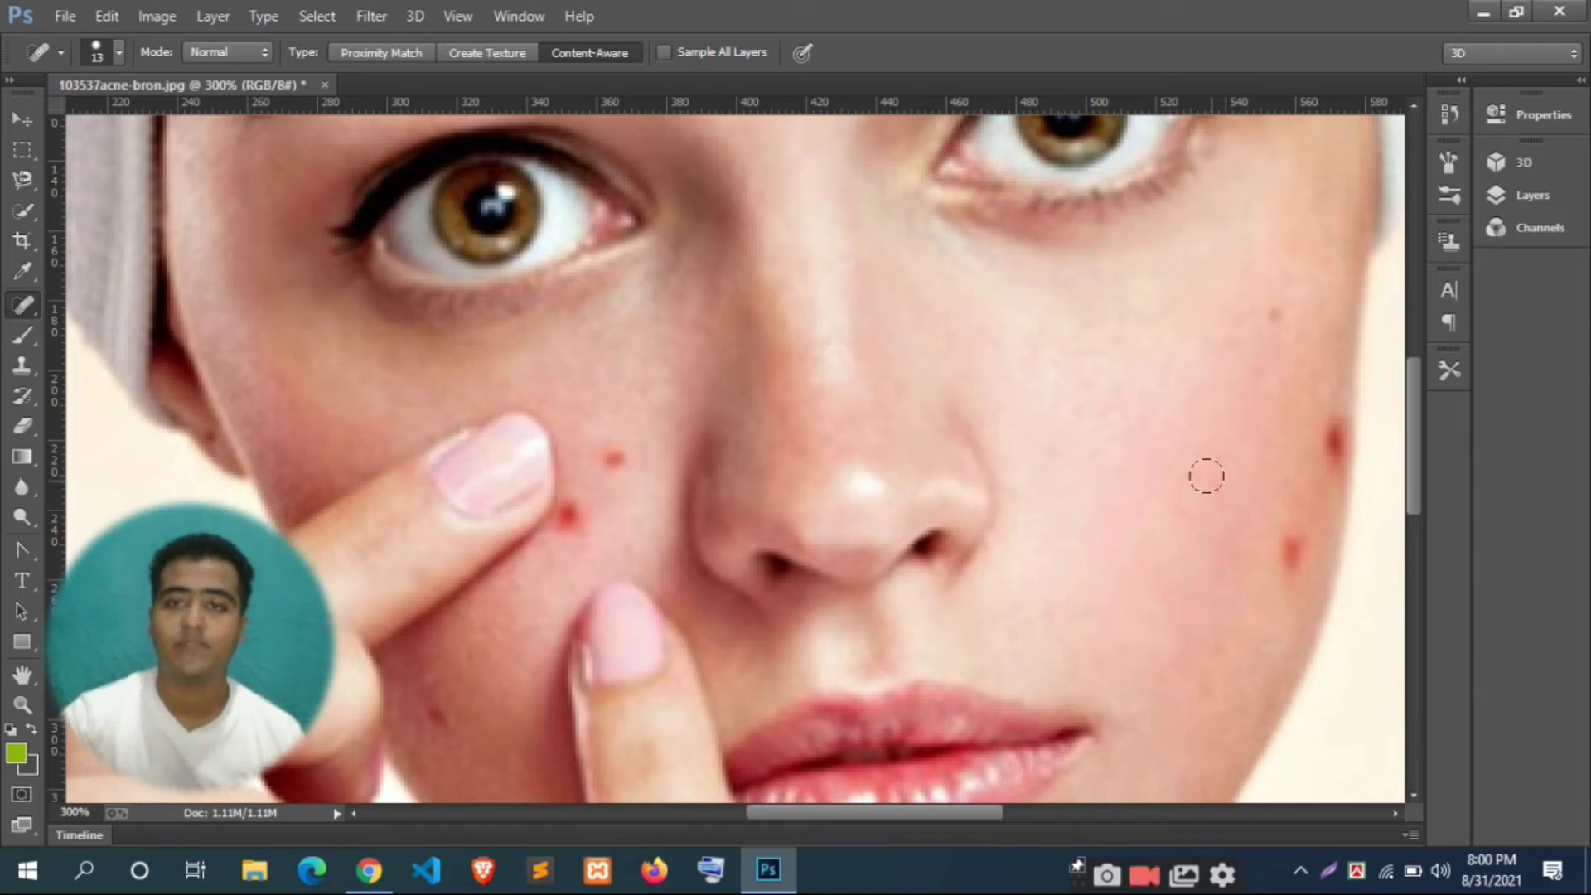
scroll(911, 481, "down", 1)
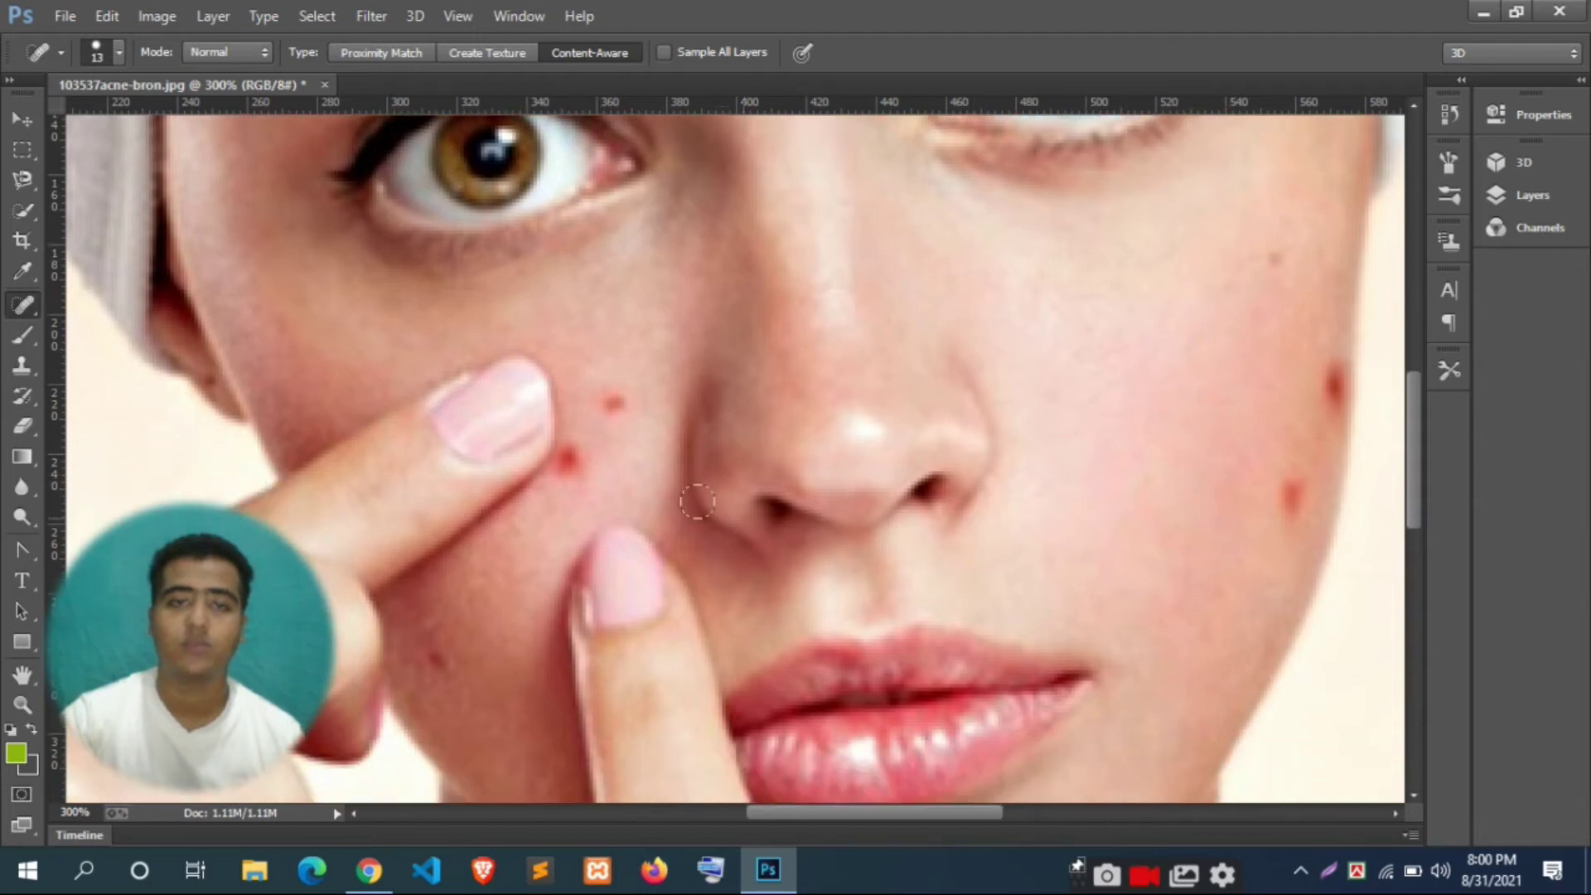
scroll(663, 373, "down", 1)
left_click(623, 355)
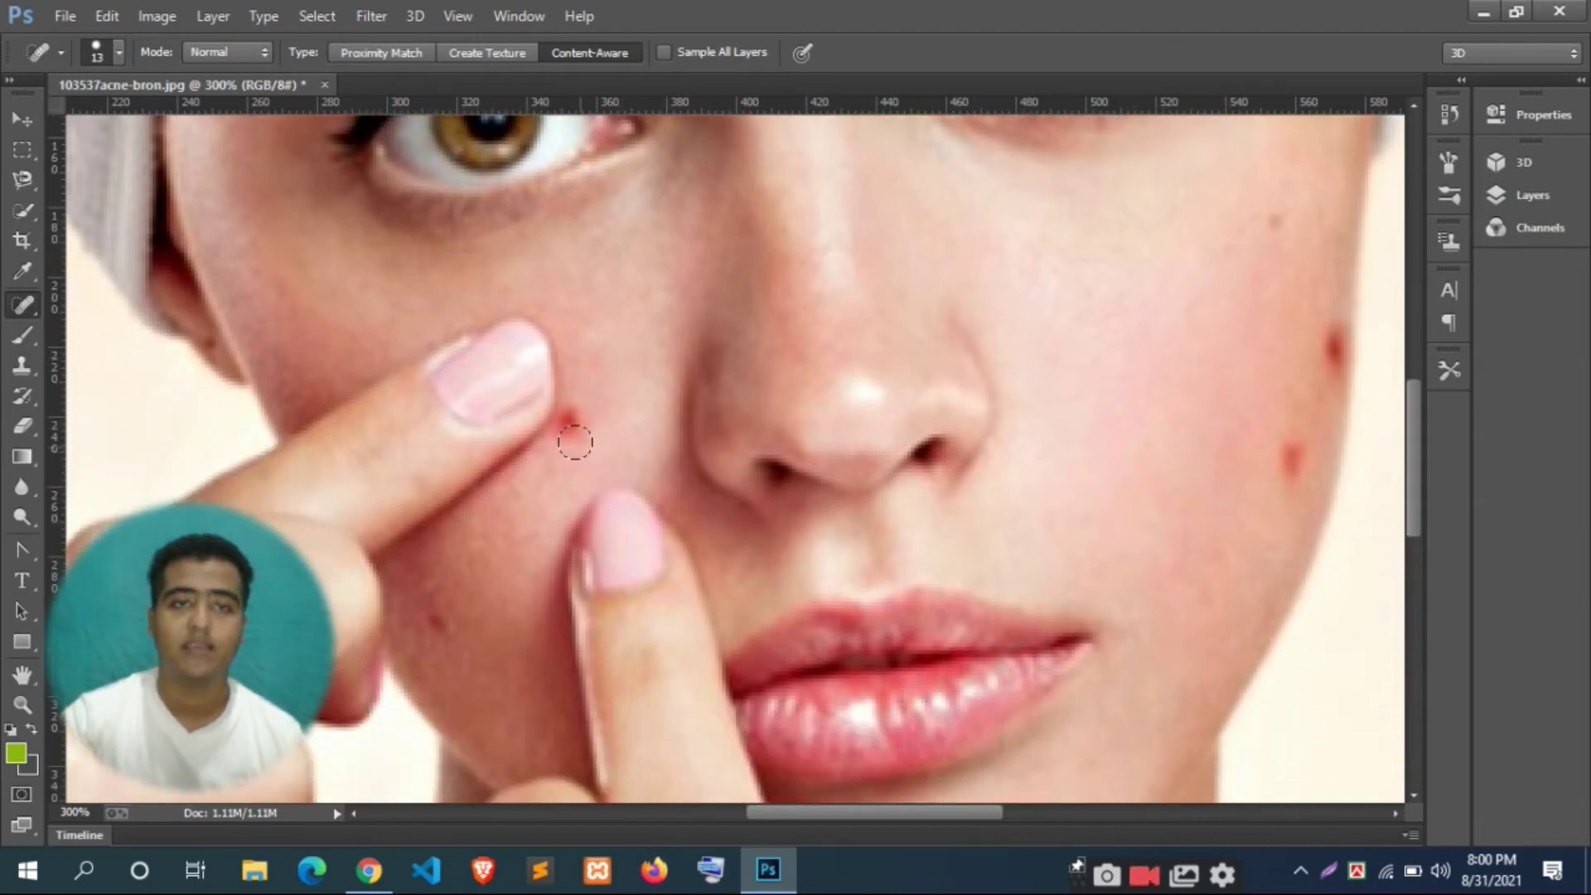
left_click(22, 336)
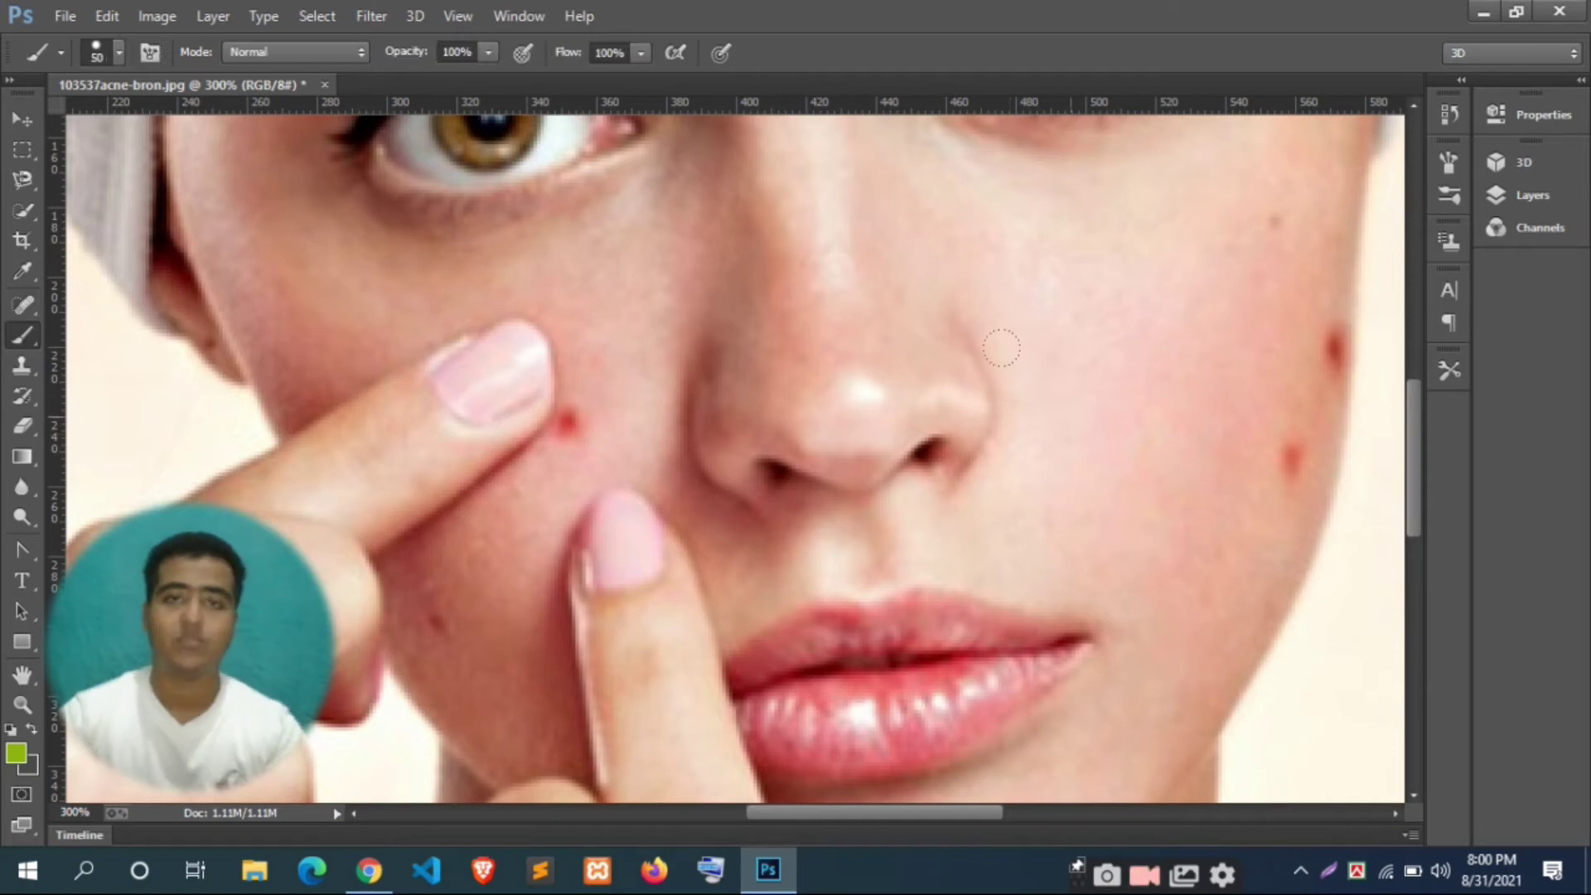
Keep the standard Brush with a peach skin-tone foreground, then return to Spot Healing
right_click(17, 337)
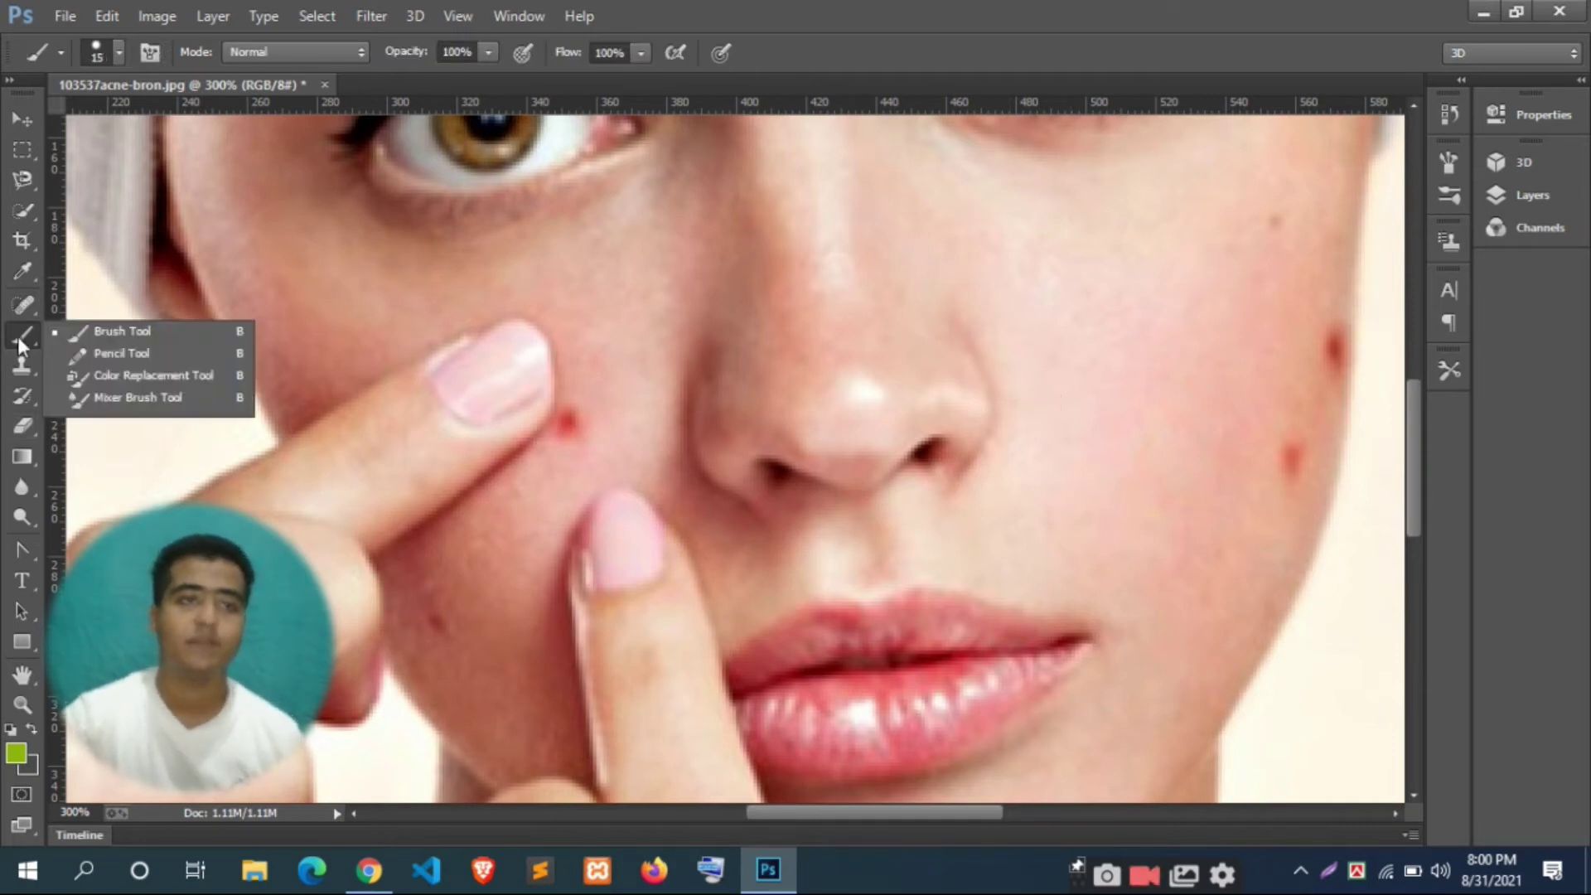
left_click(173, 330)
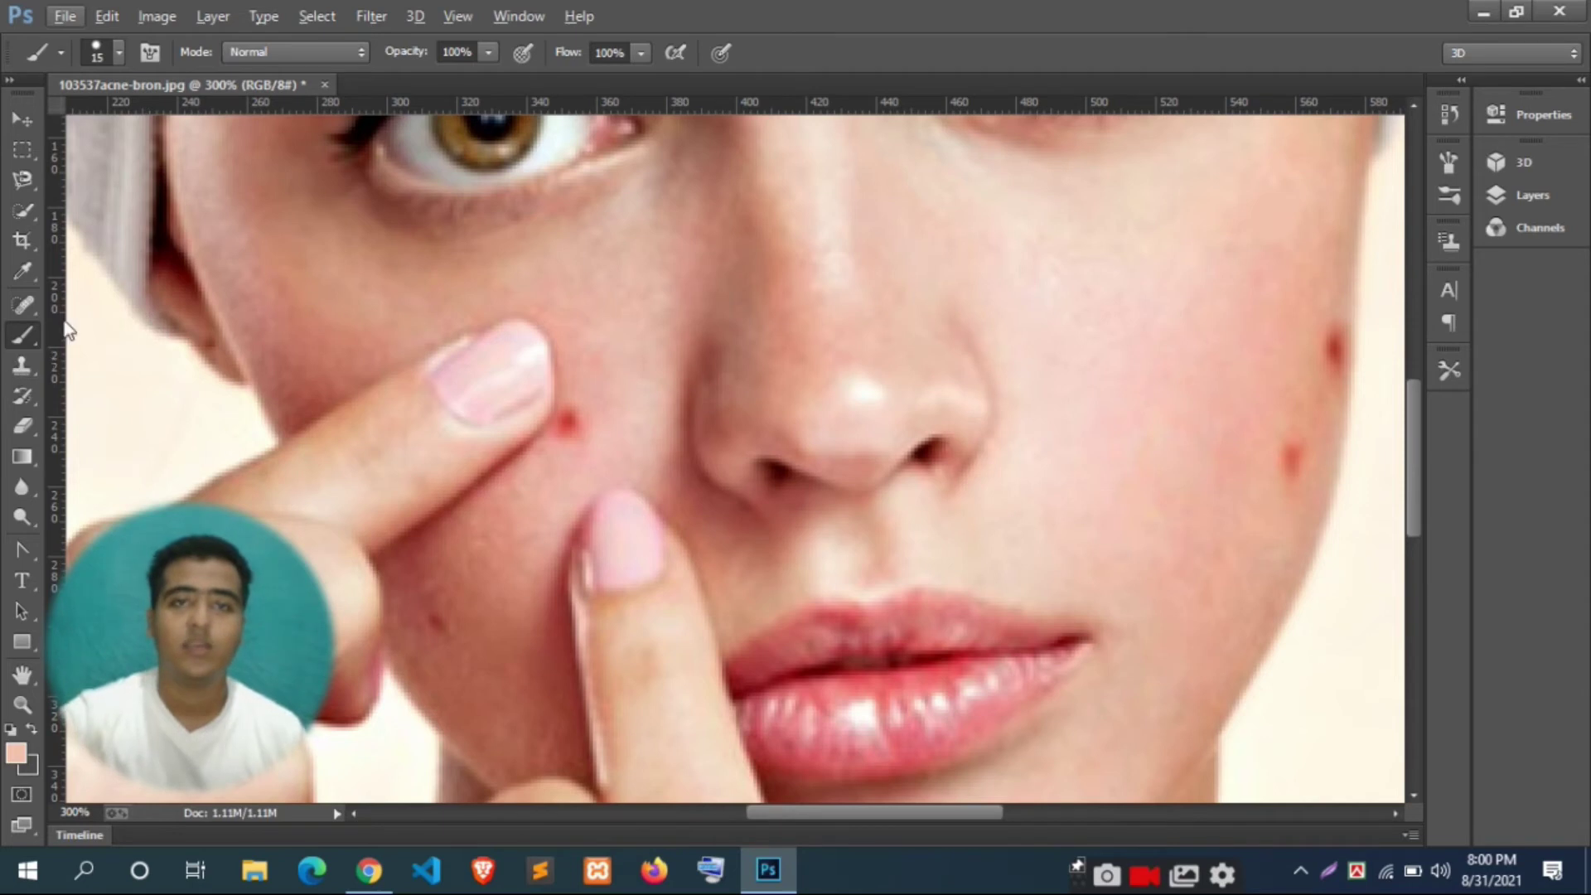
left_click(23, 305)
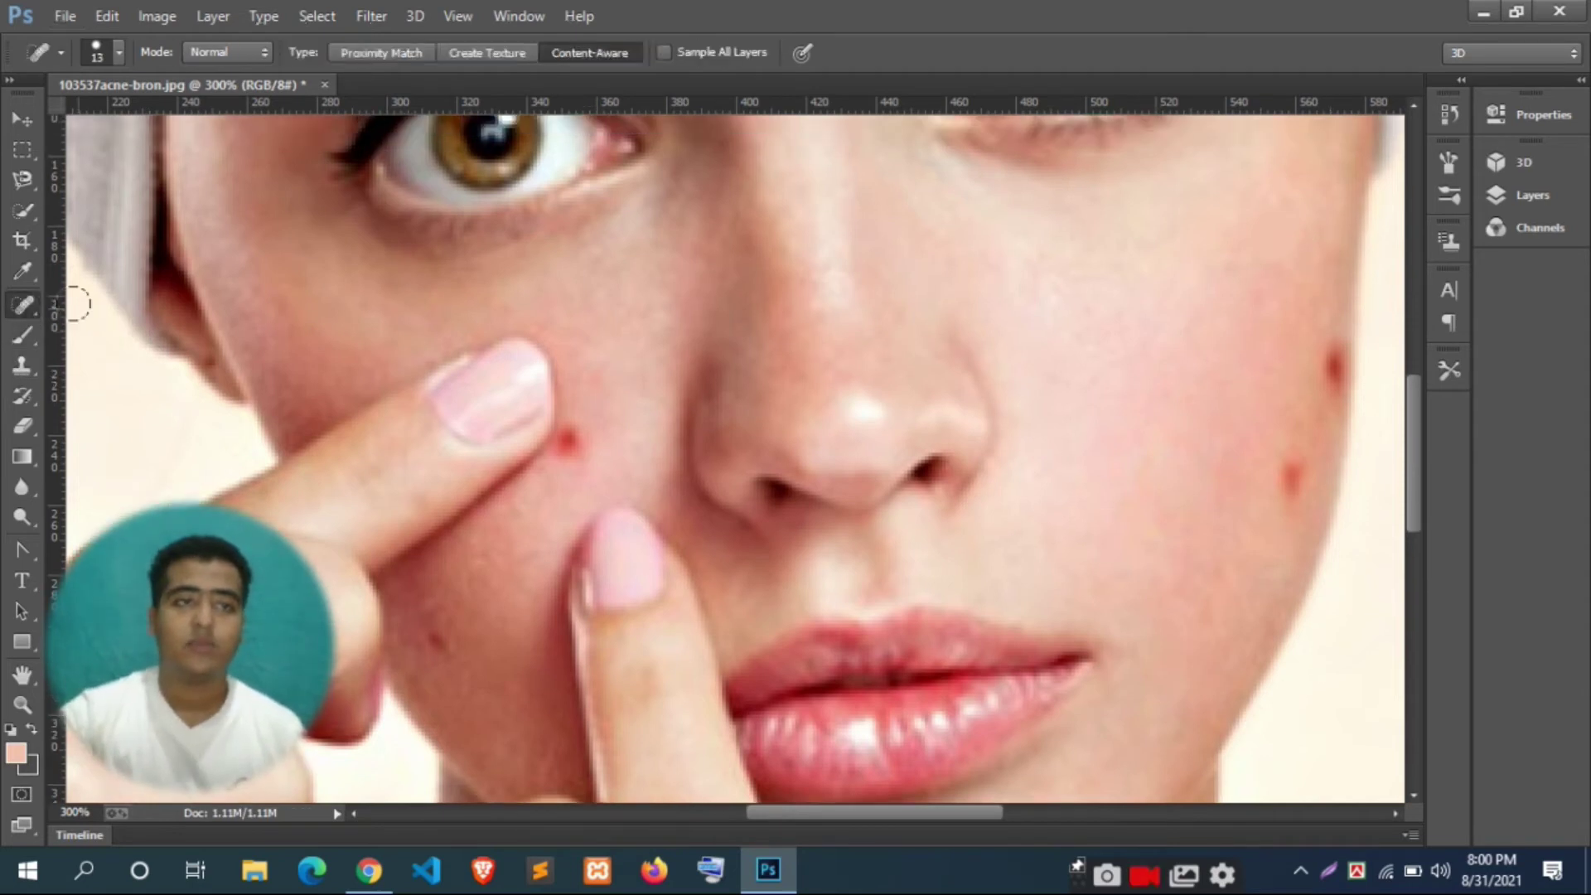
right_click(36, 305)
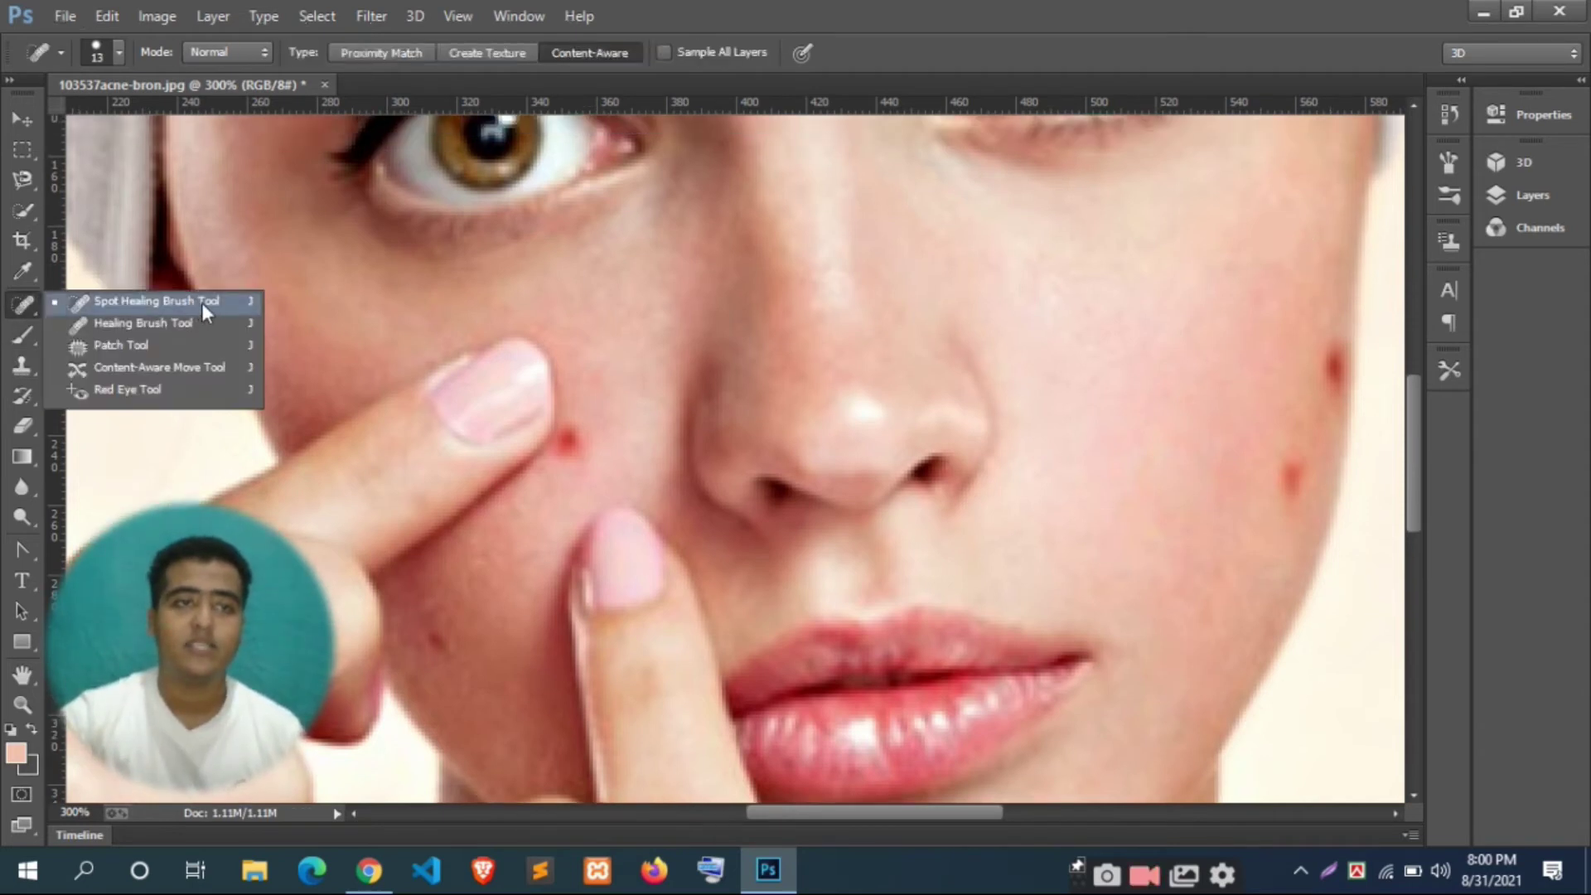
Switch to the Healing Brush, clear the missing-source warnings, trial-heal the right cheek, and undo it
left_click(156, 321)
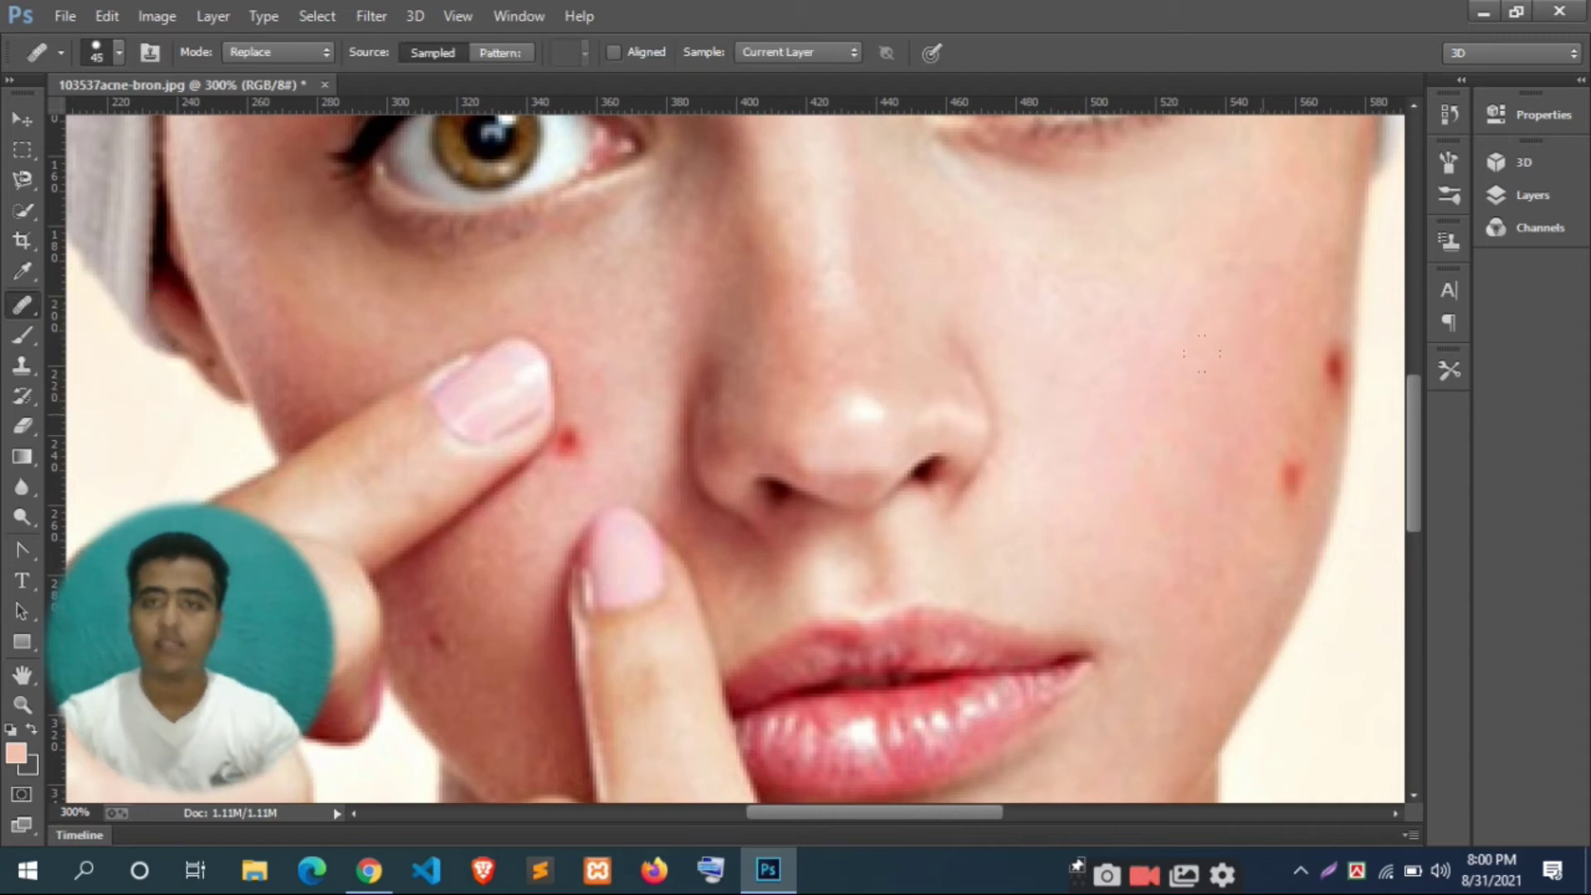
left_click(1289, 468)
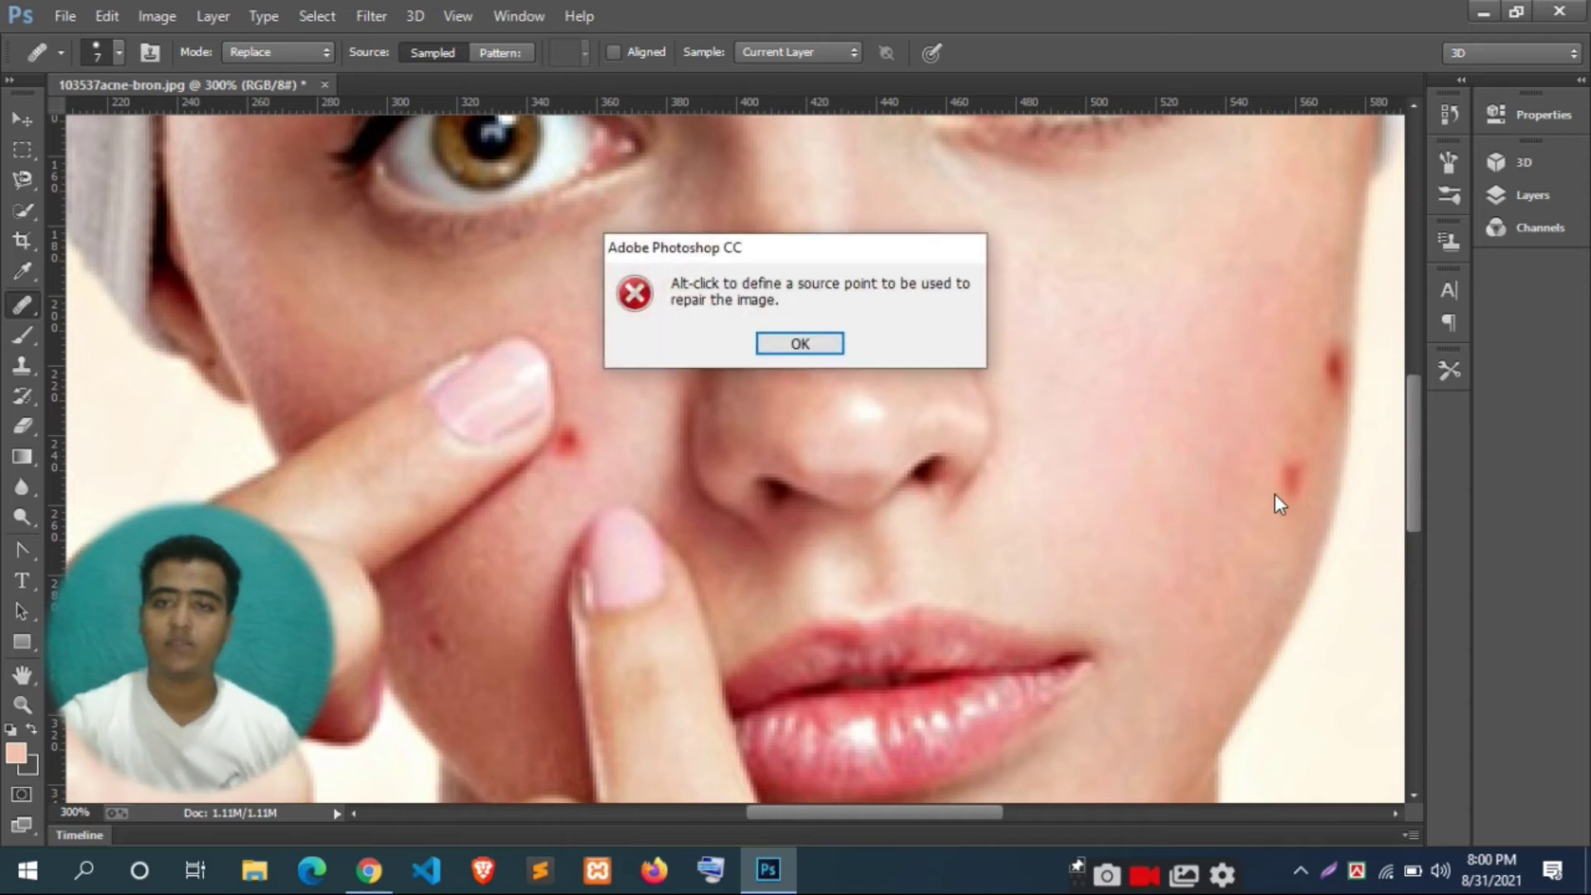
left_click(809, 352)
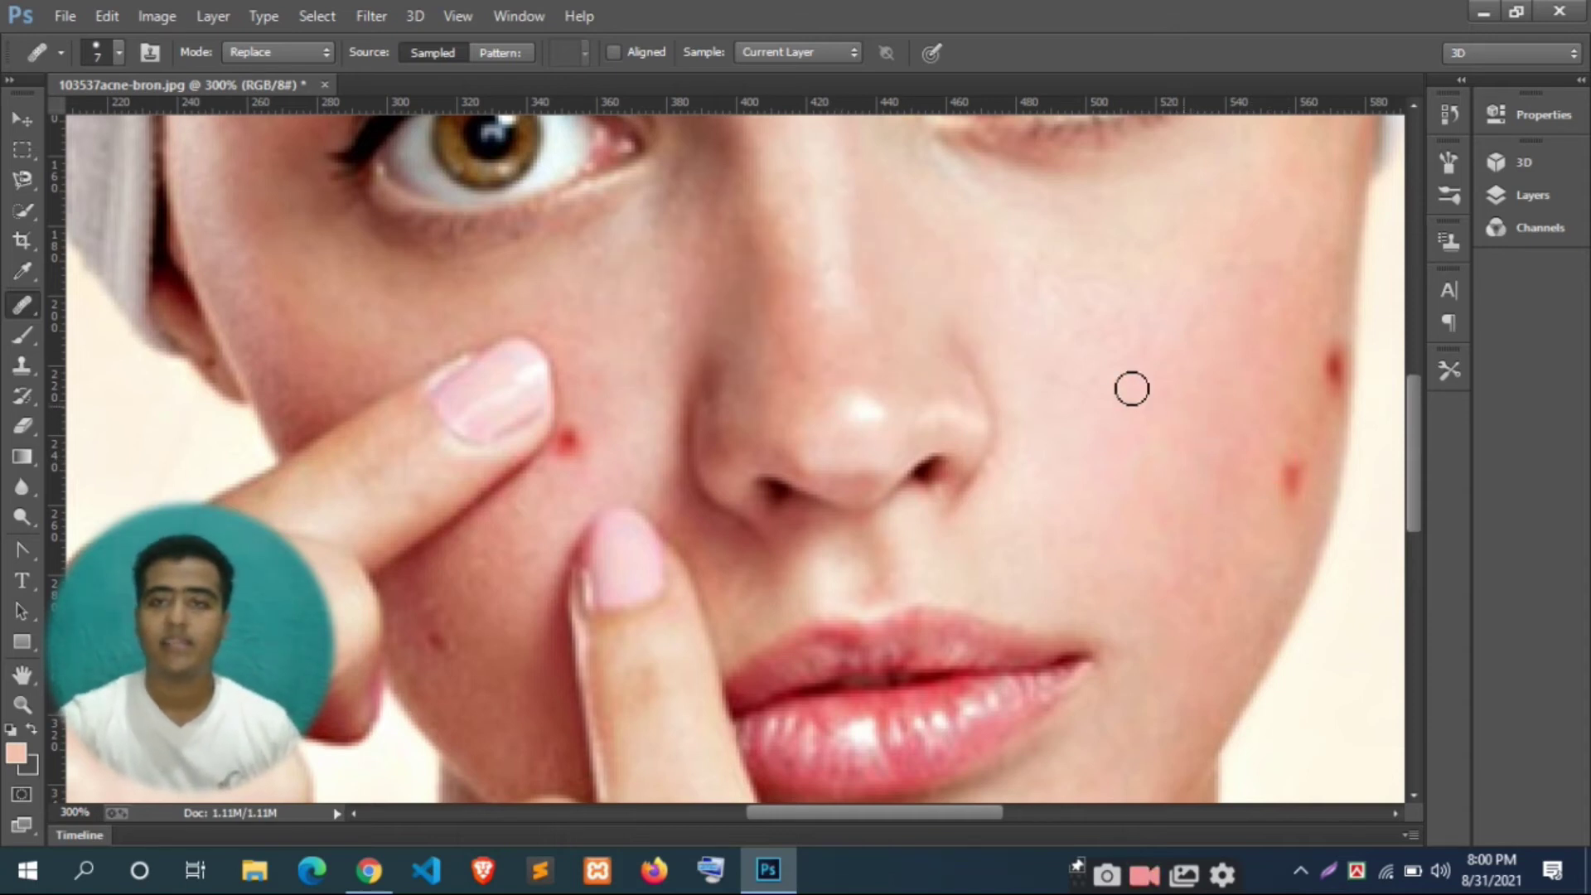
left_click(1092, 378)
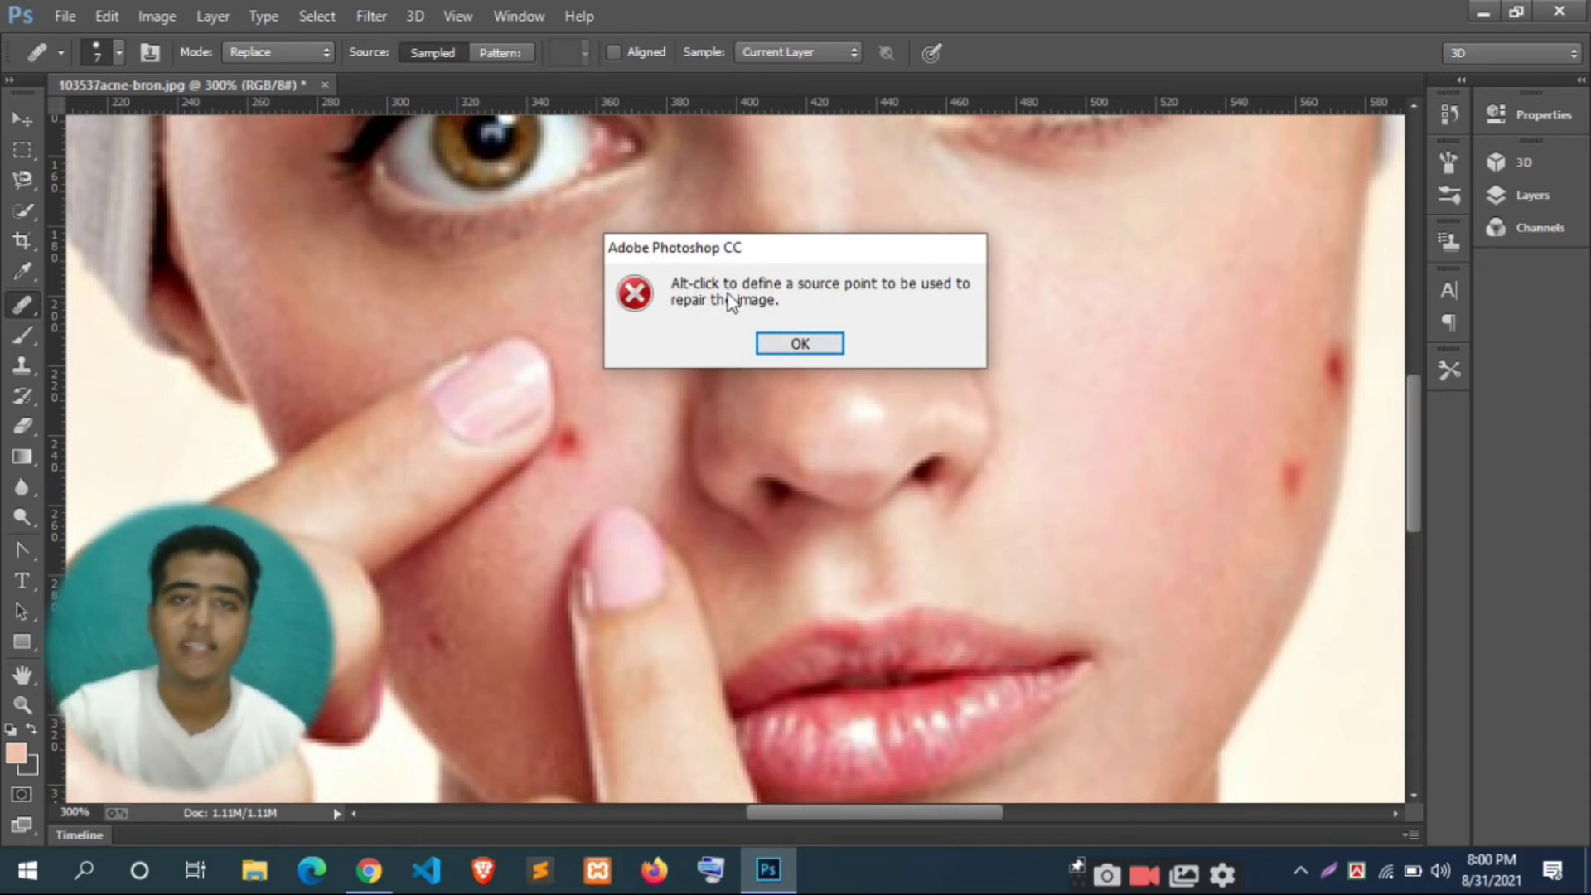
left_click(801, 346)
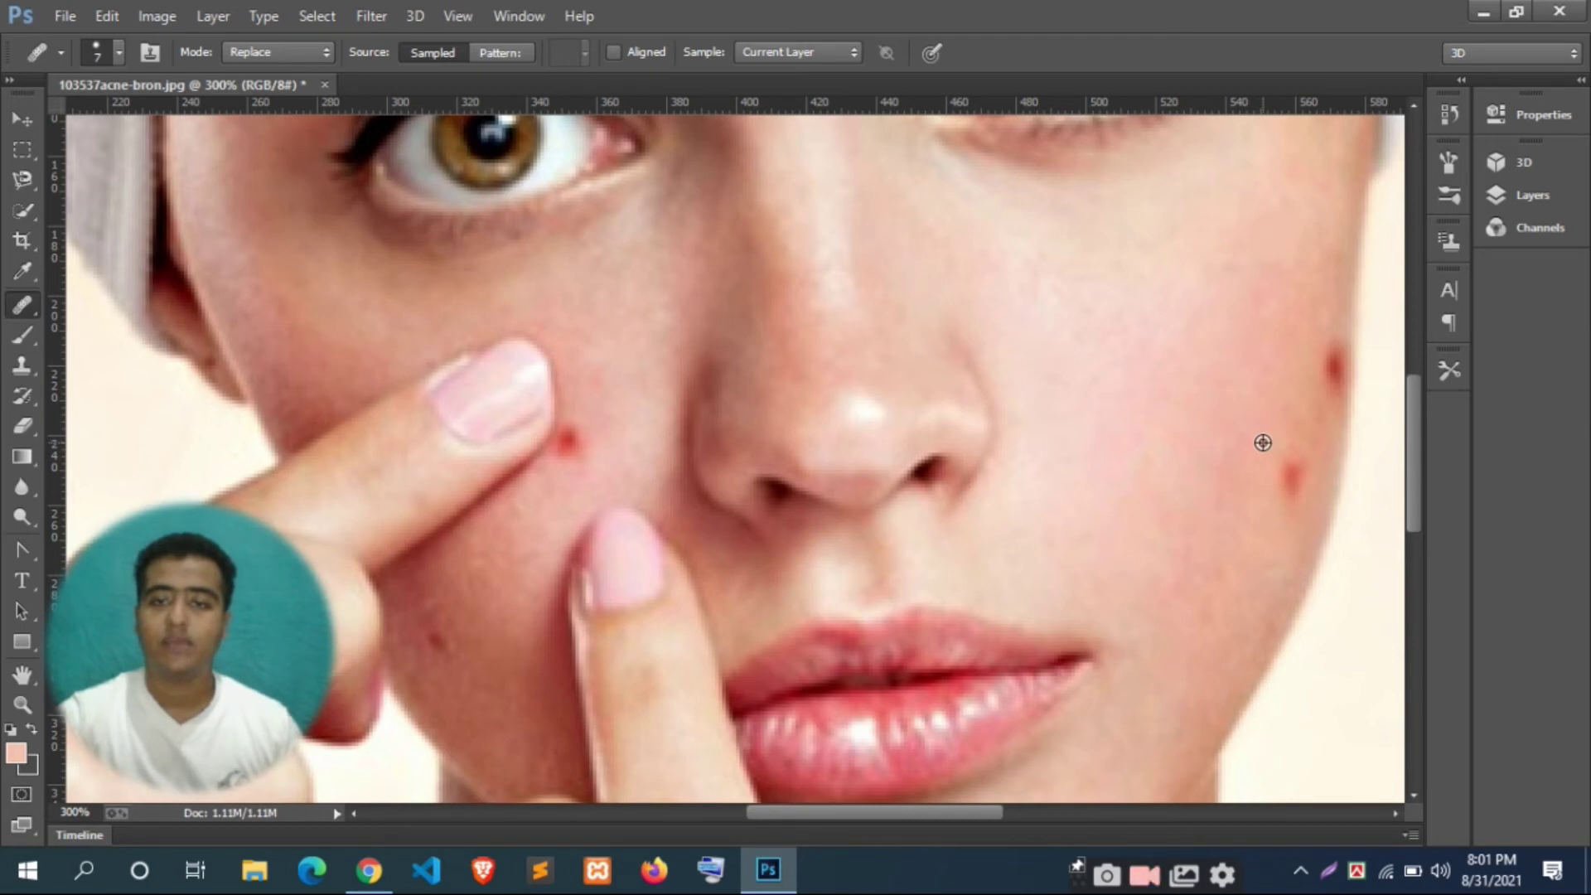
left_click(1281, 464)
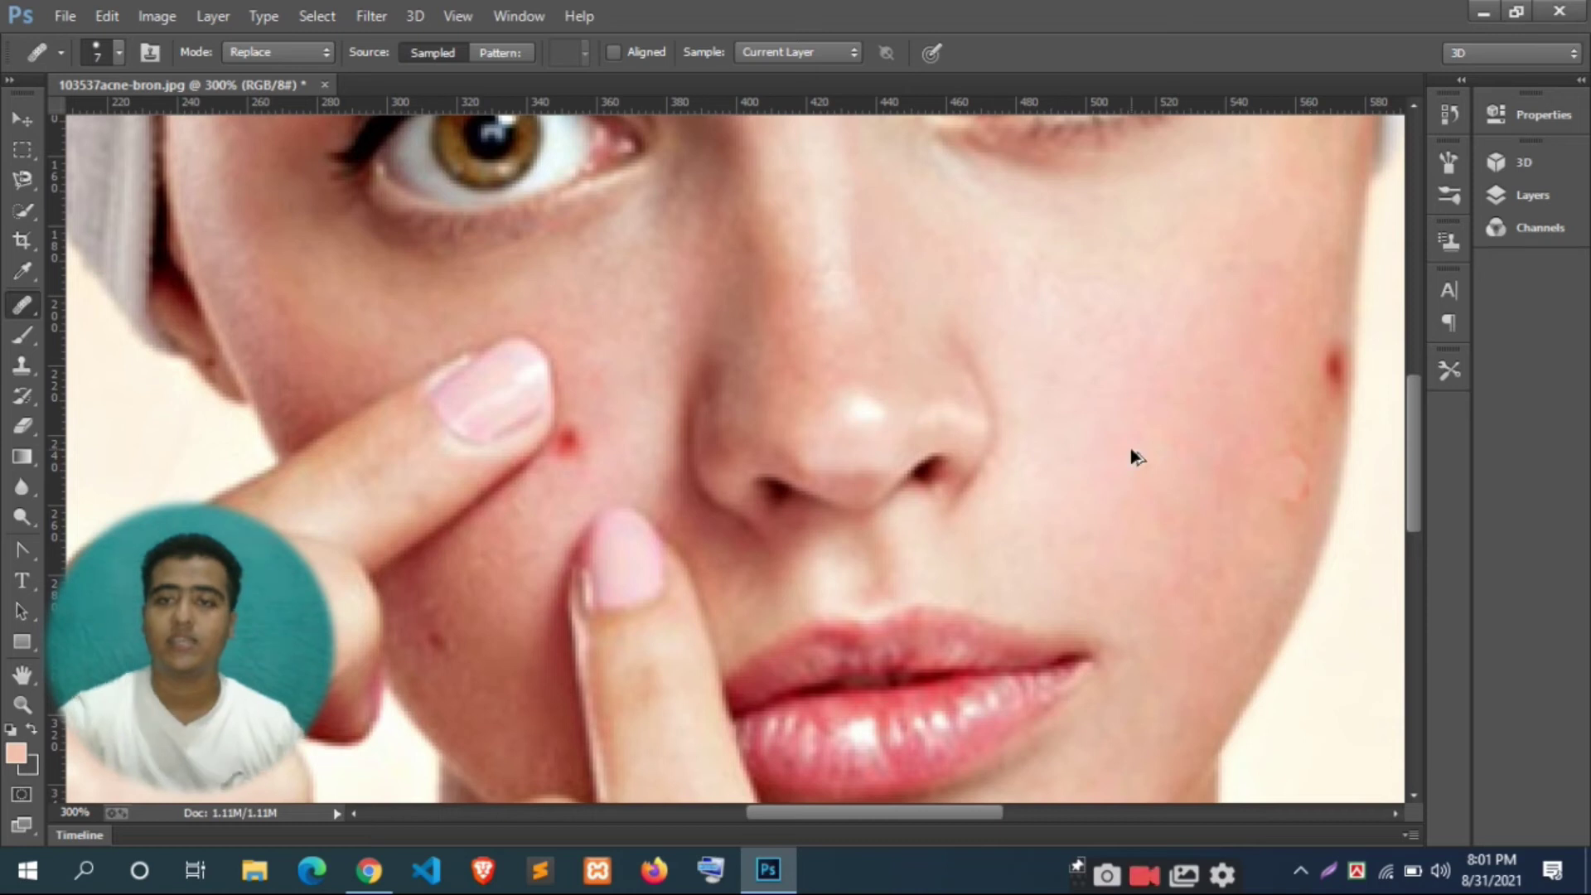
key("ctrl+z")
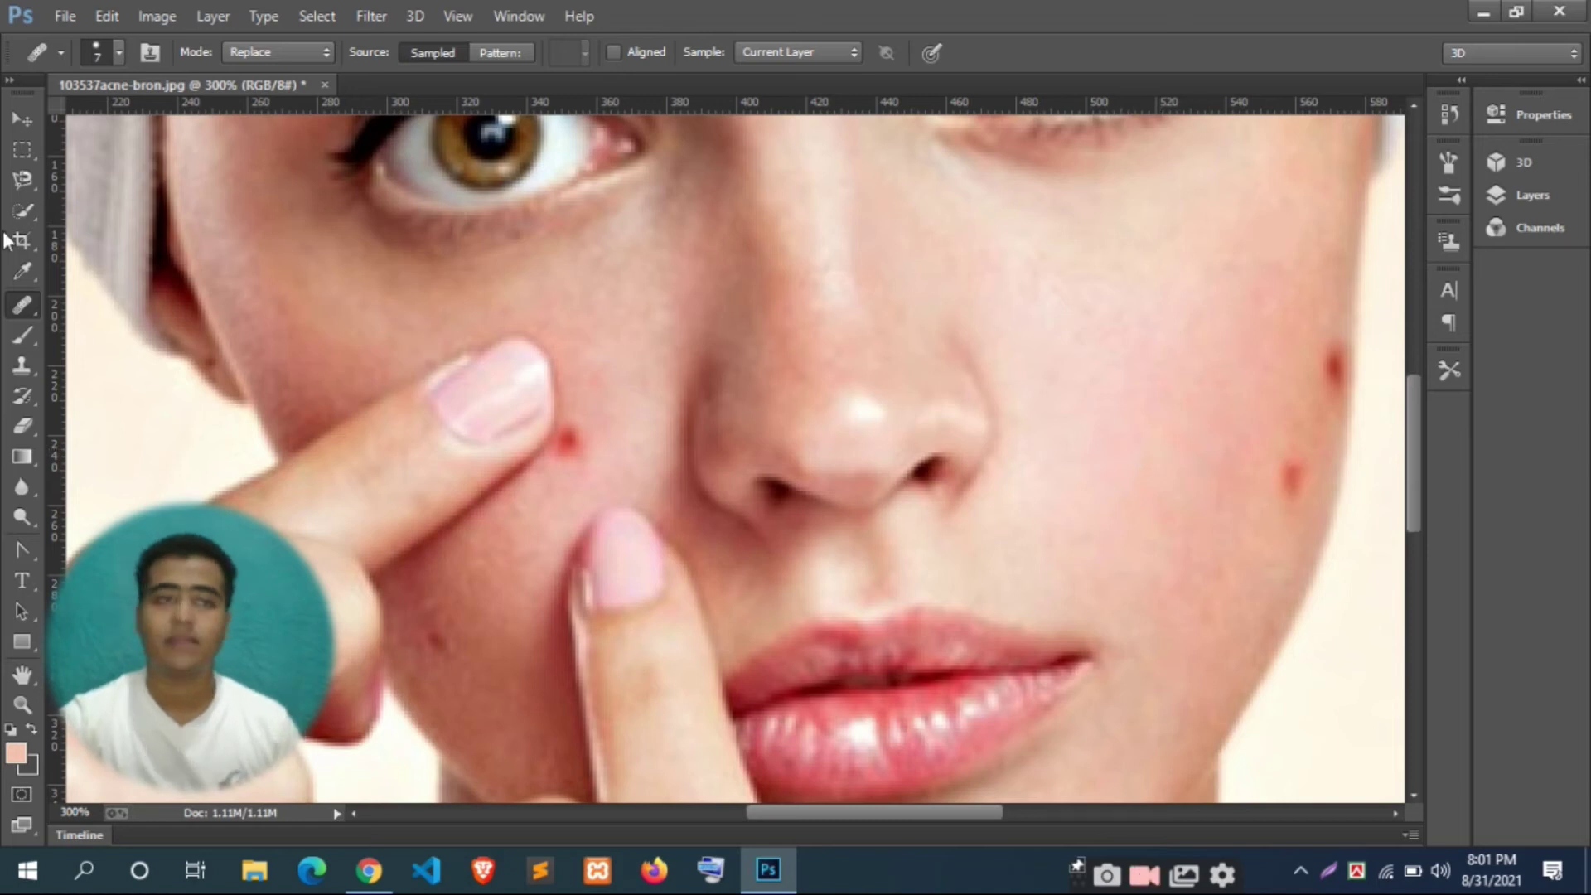
Return to the Spot Healing Brush and heal the lower right-cheek blemish and the cheek-edge spot
right_click(22, 309)
left_click(113, 301)
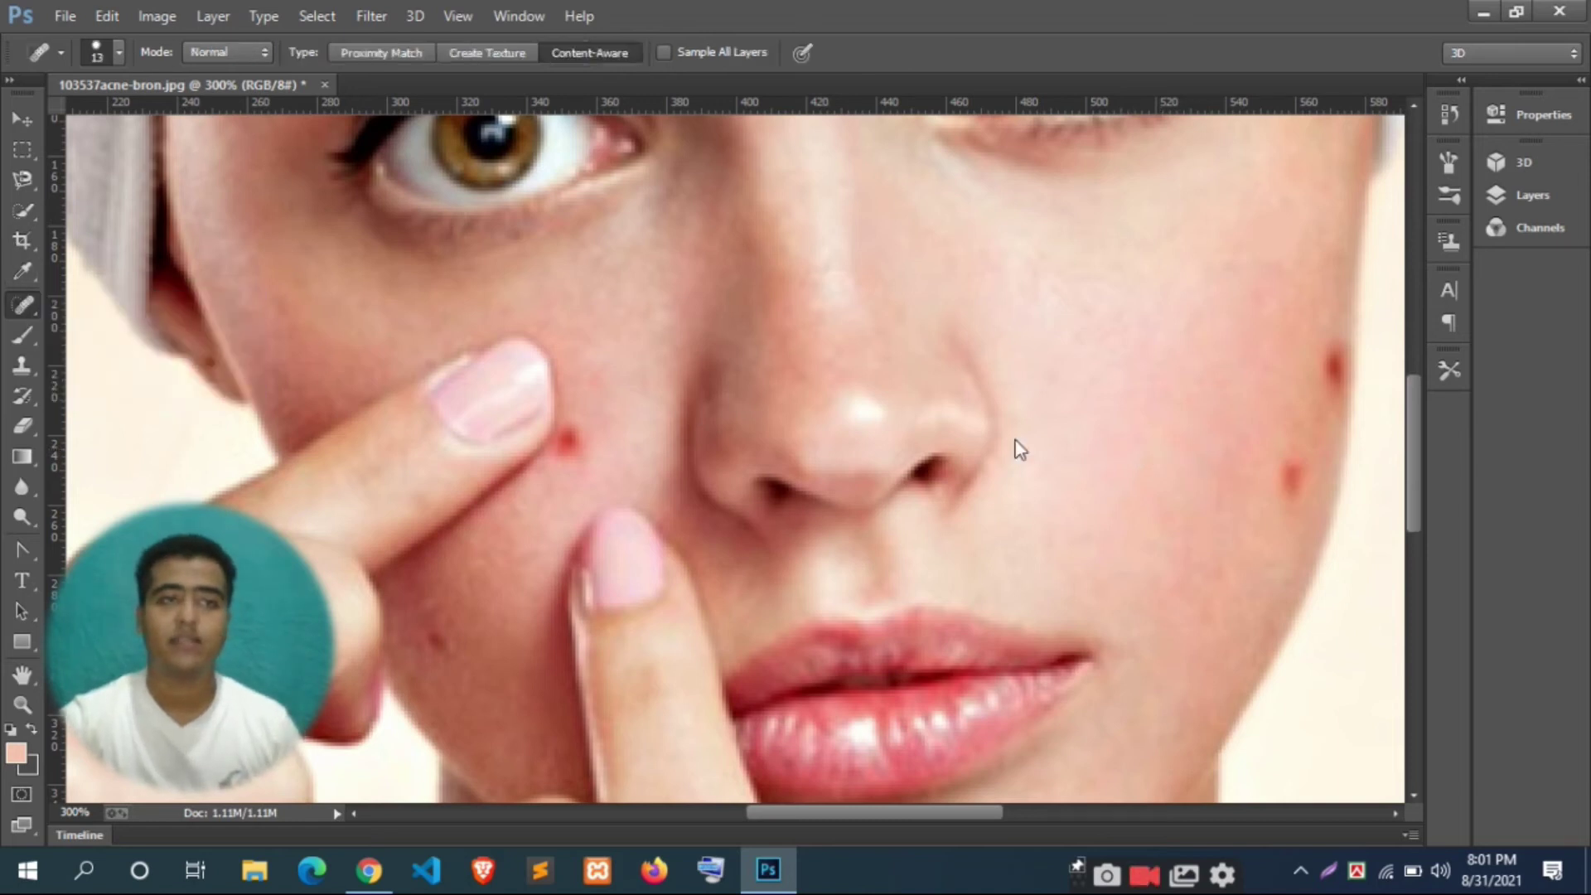
left_click(1288, 431, "alt")
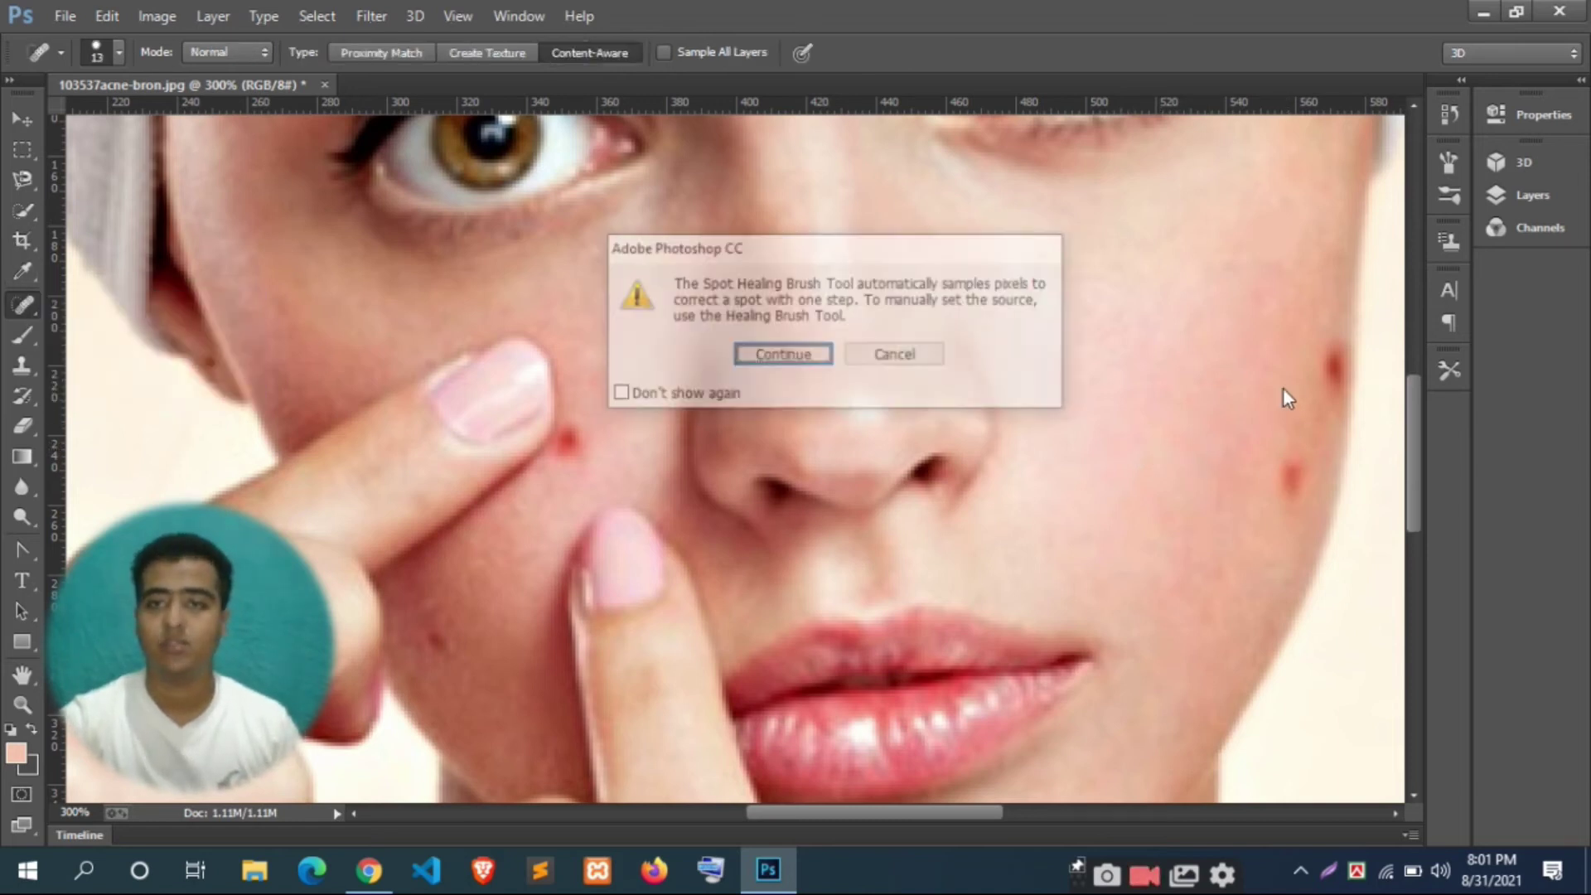
left_click(867, 359)
left_click(1290, 463)
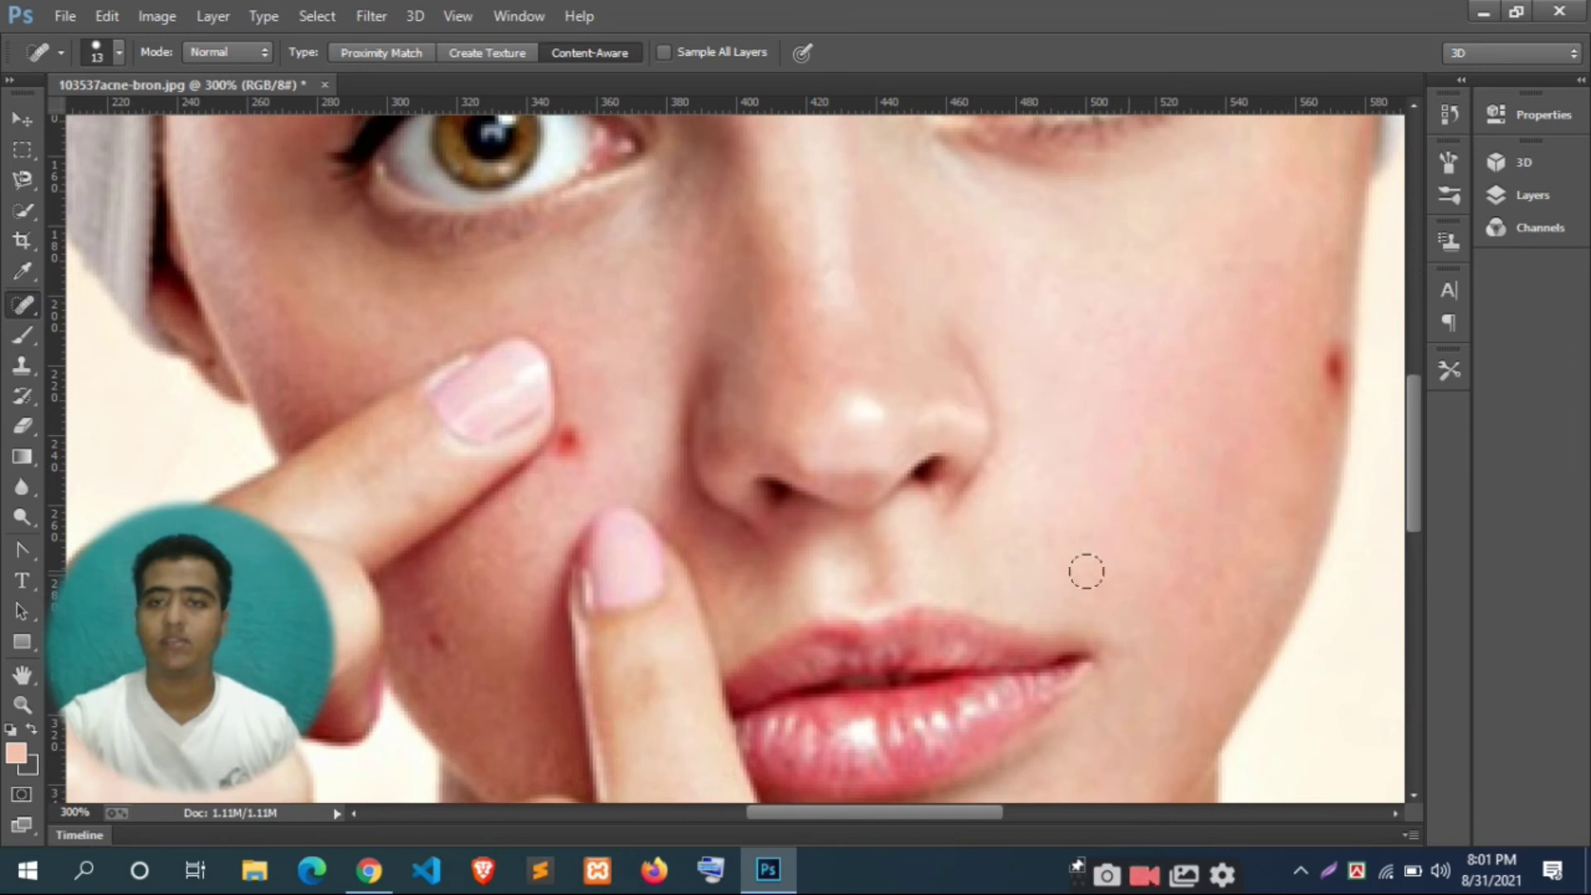
left_click(1320, 348)
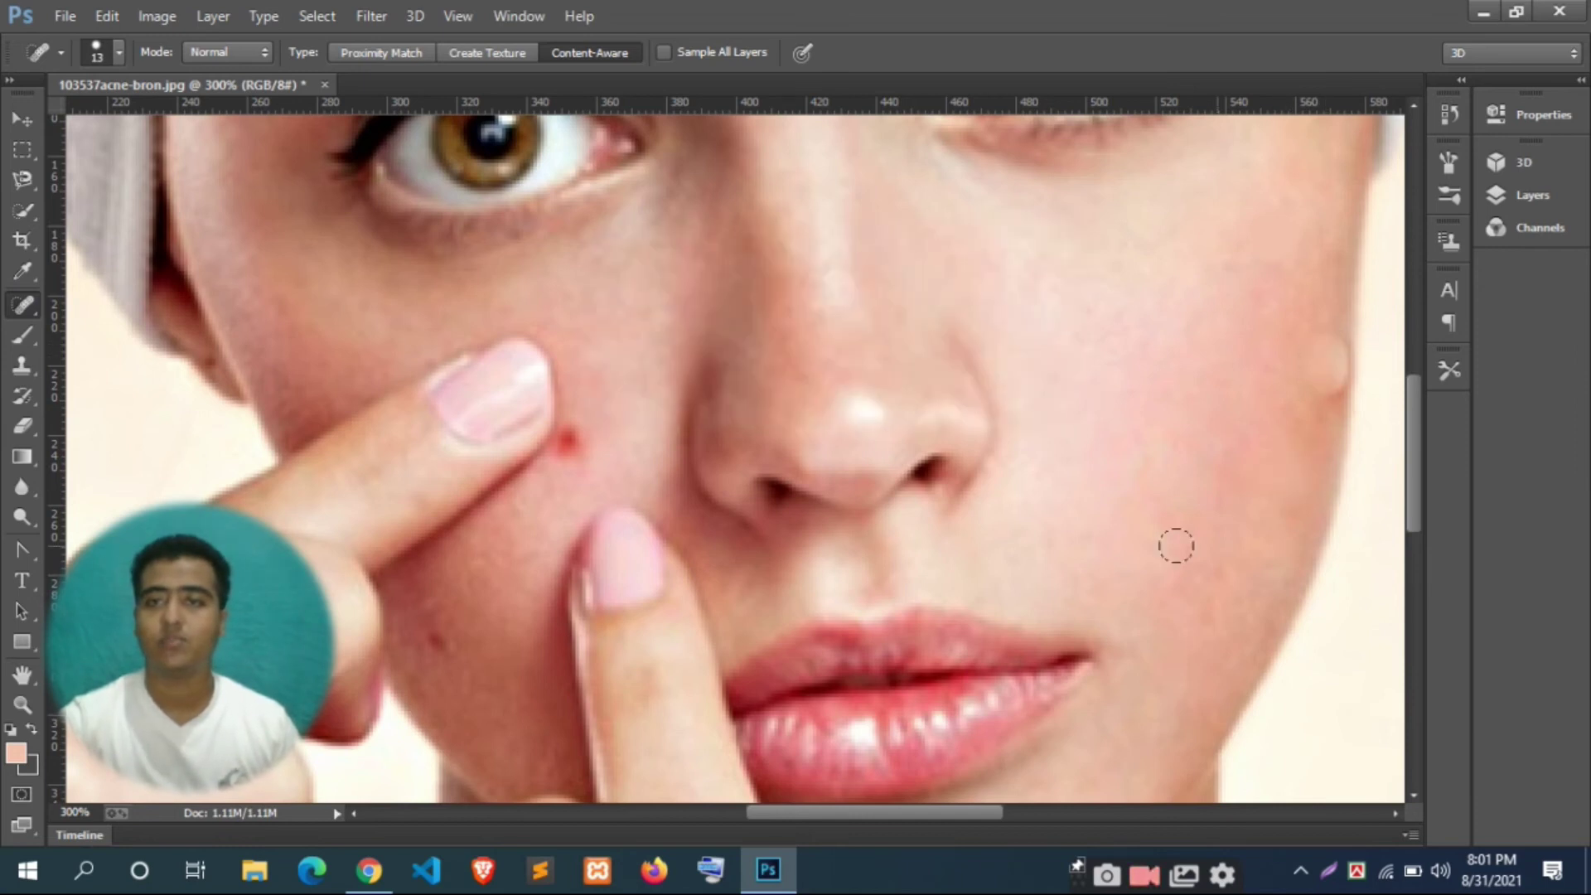
Heal the red spot beside the fingertip, then zoom out and back in on the face
scroll(1094, 444, "down", 2)
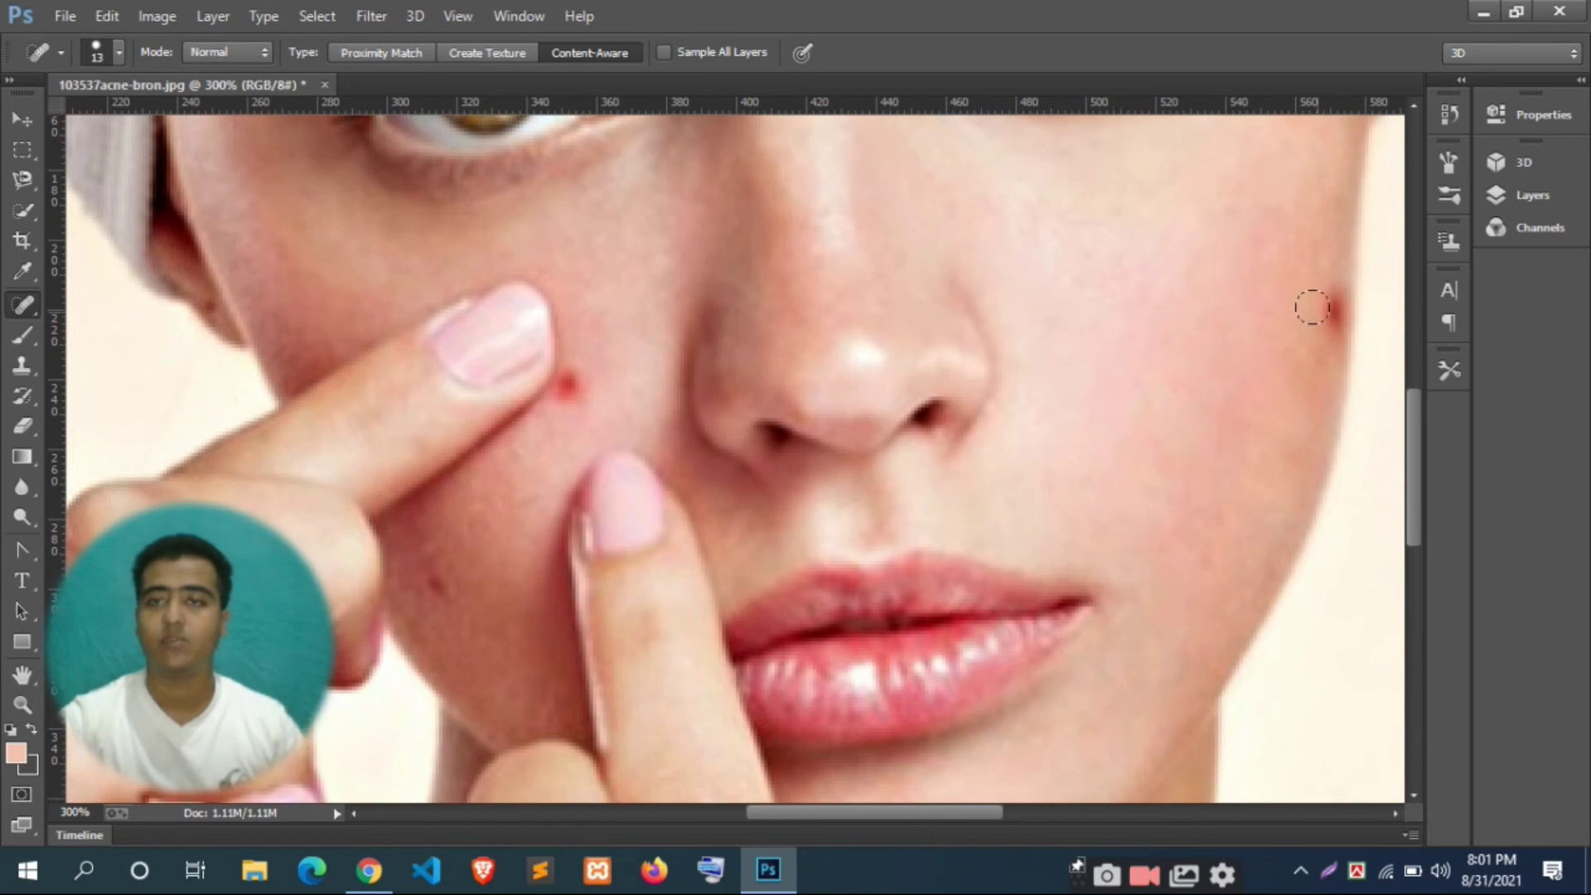
scroll(618, 468, "up", 1)
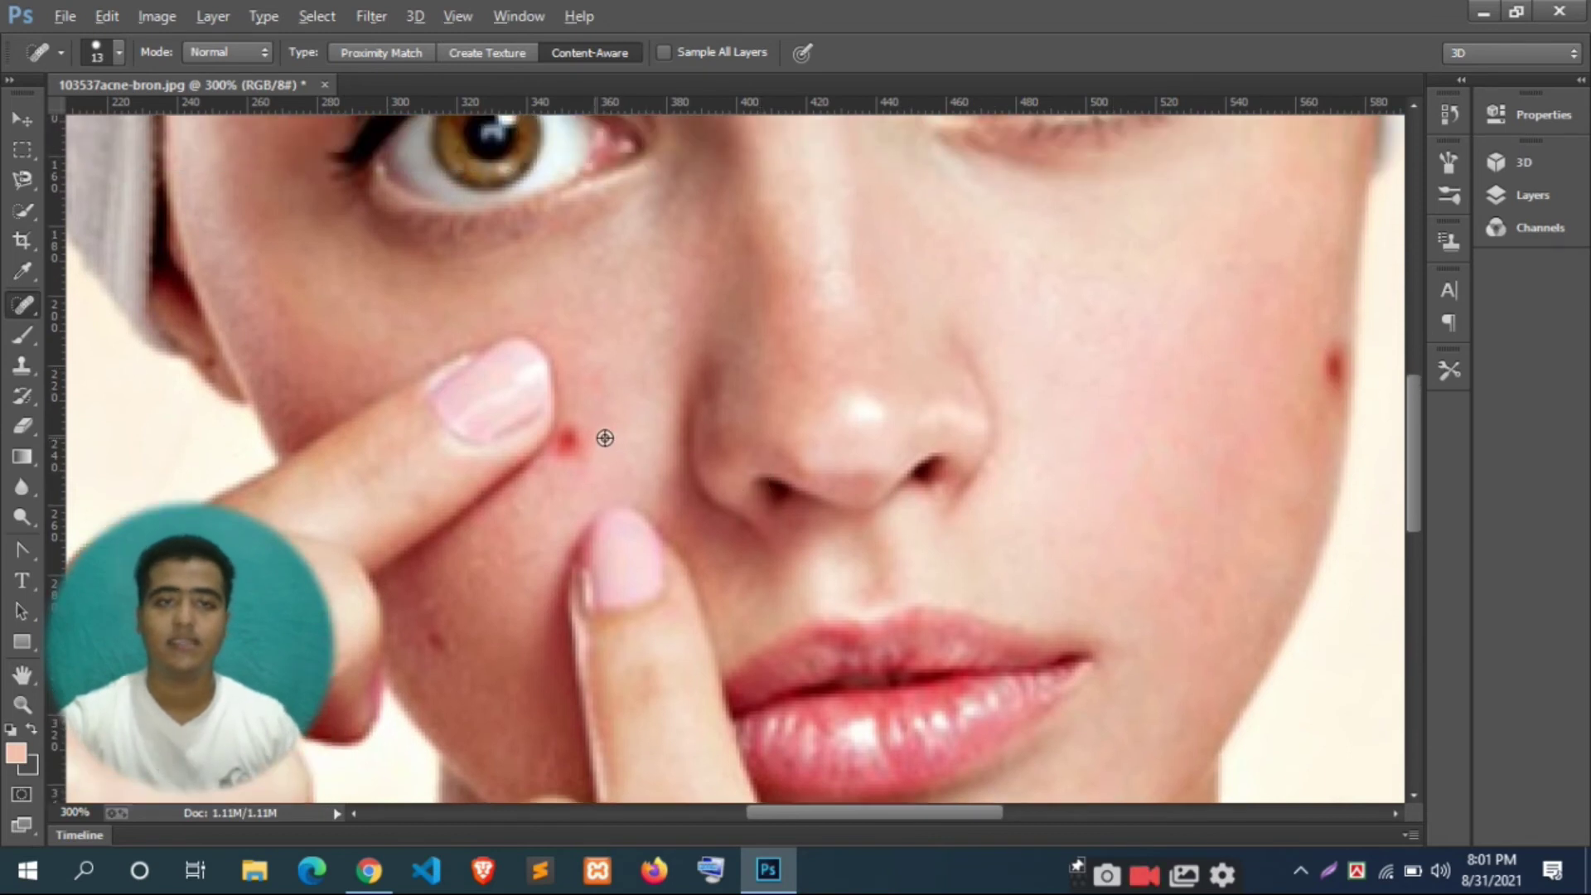
left_click(569, 432)
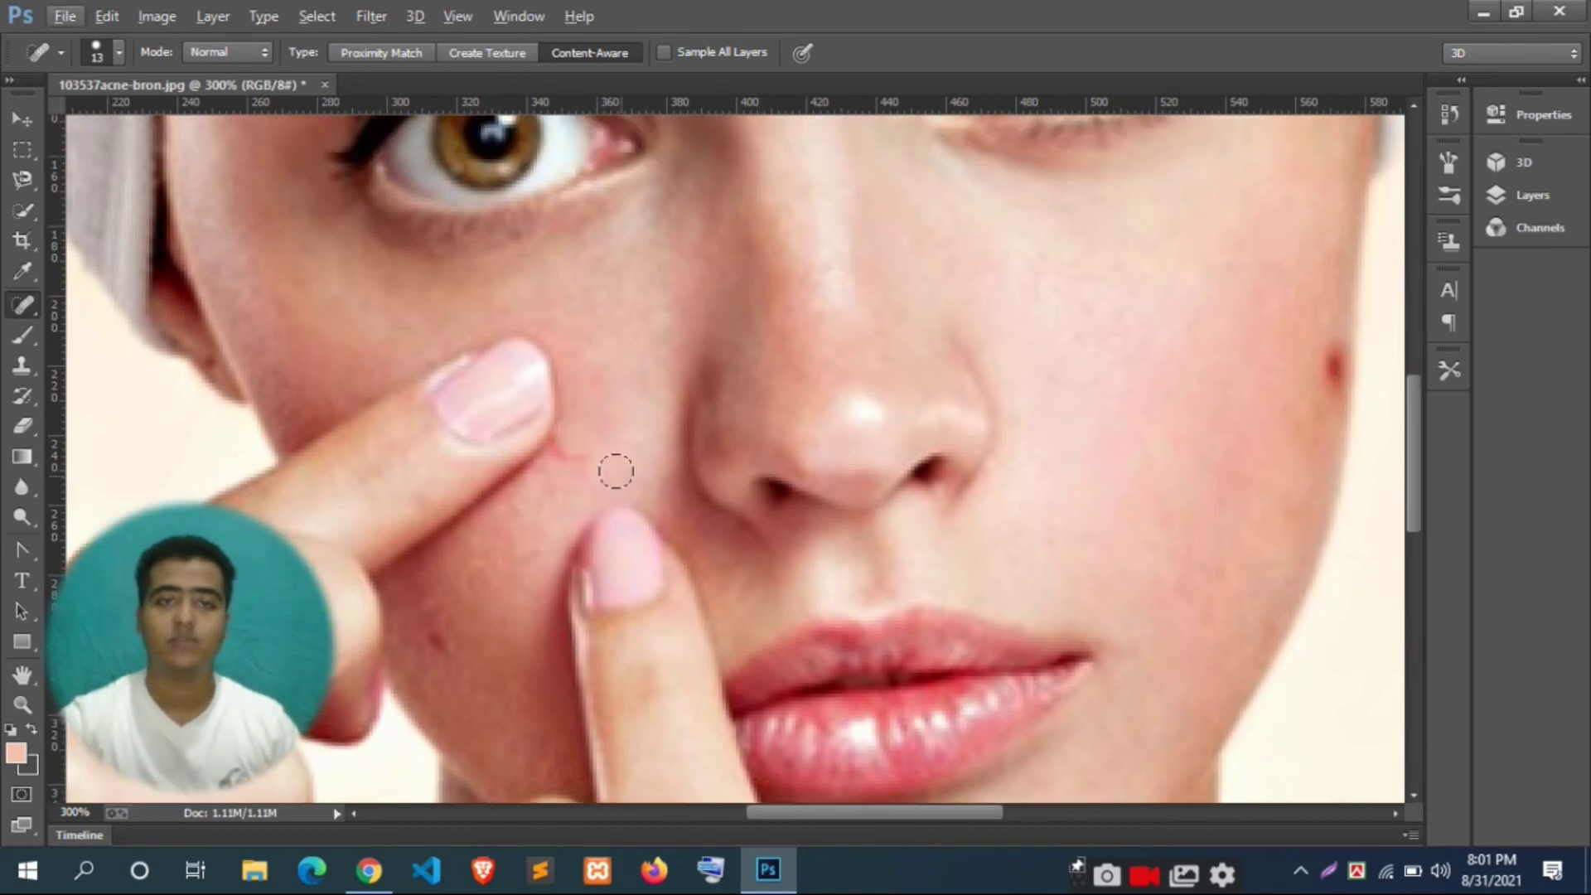
scroll(616, 472, "down", 1)
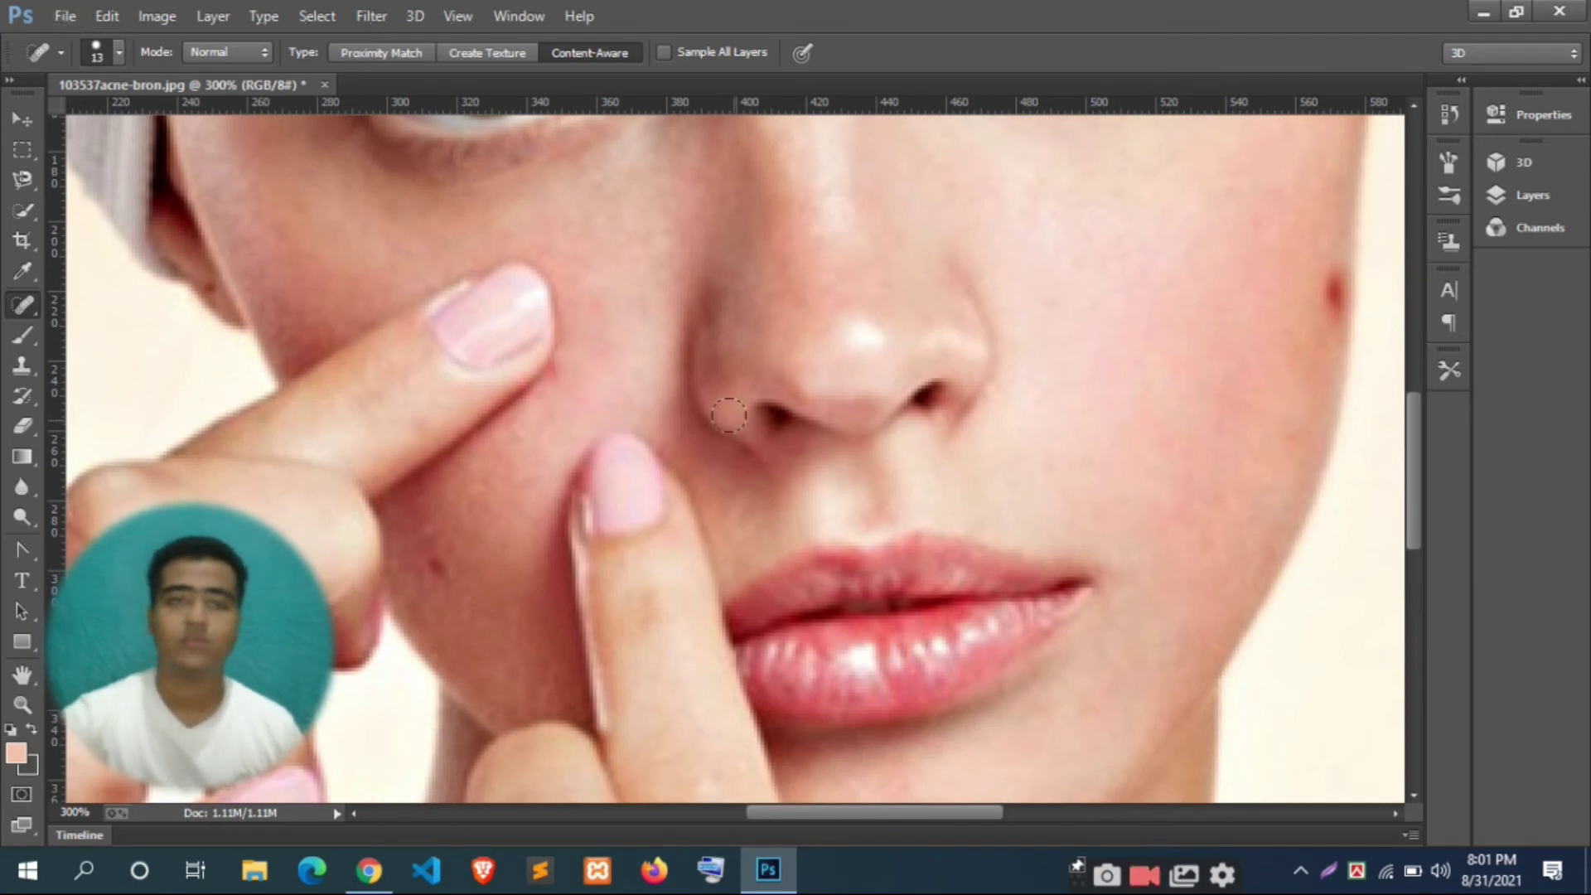
scroll(855, 404, "up", 1)
scroll(853, 407, "up", 1)
scroll(850, 418, "up", 1)
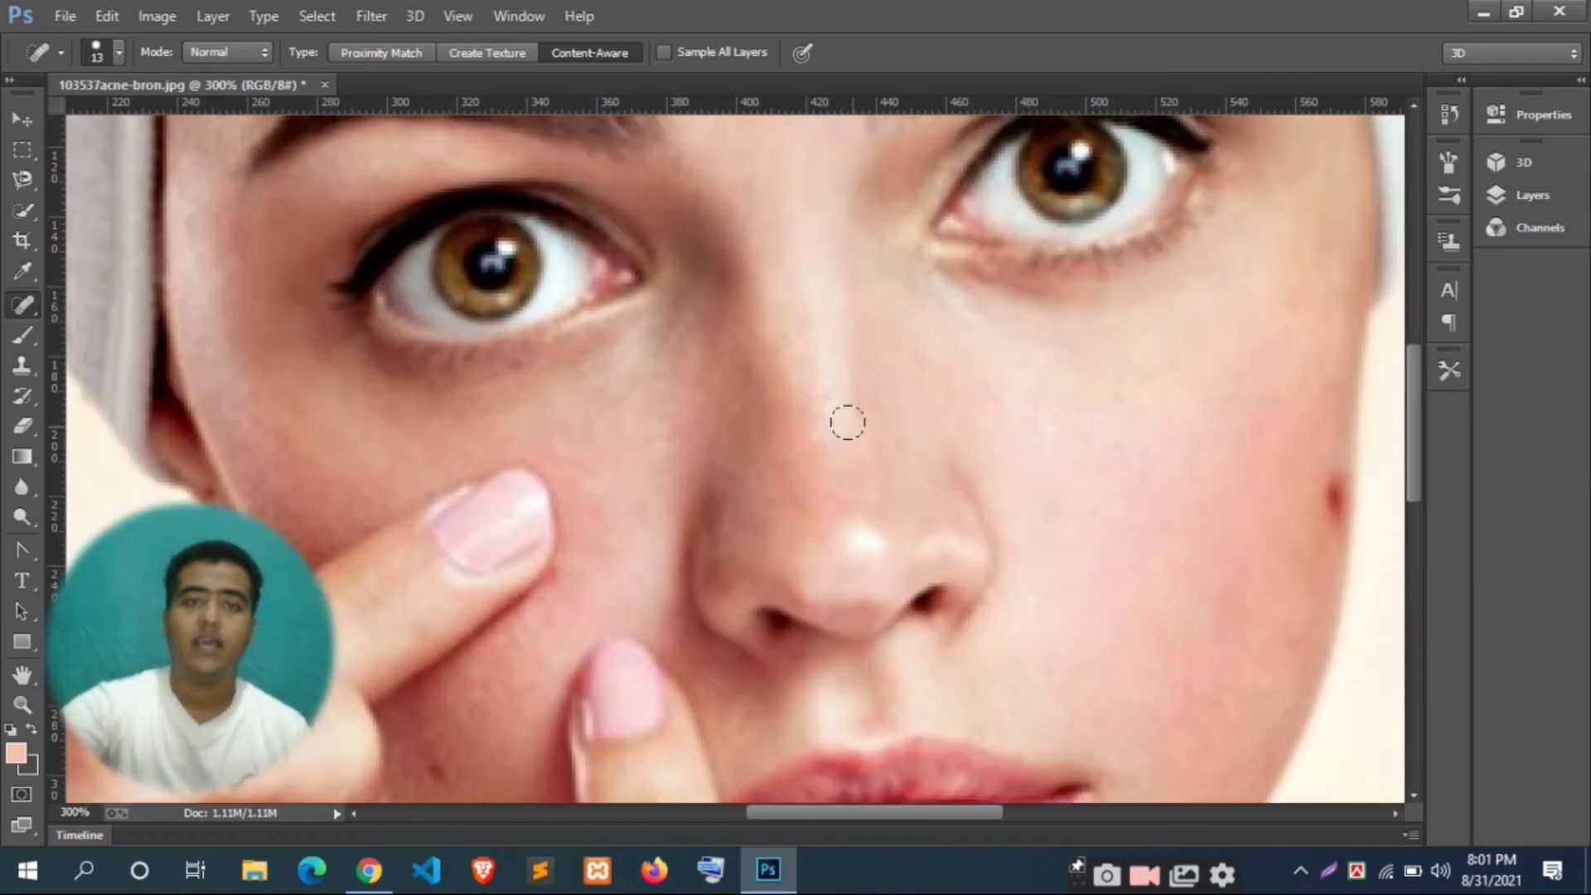
scroll(849, 419, "up", 1)
scroll(1060, 488, "up", 1)
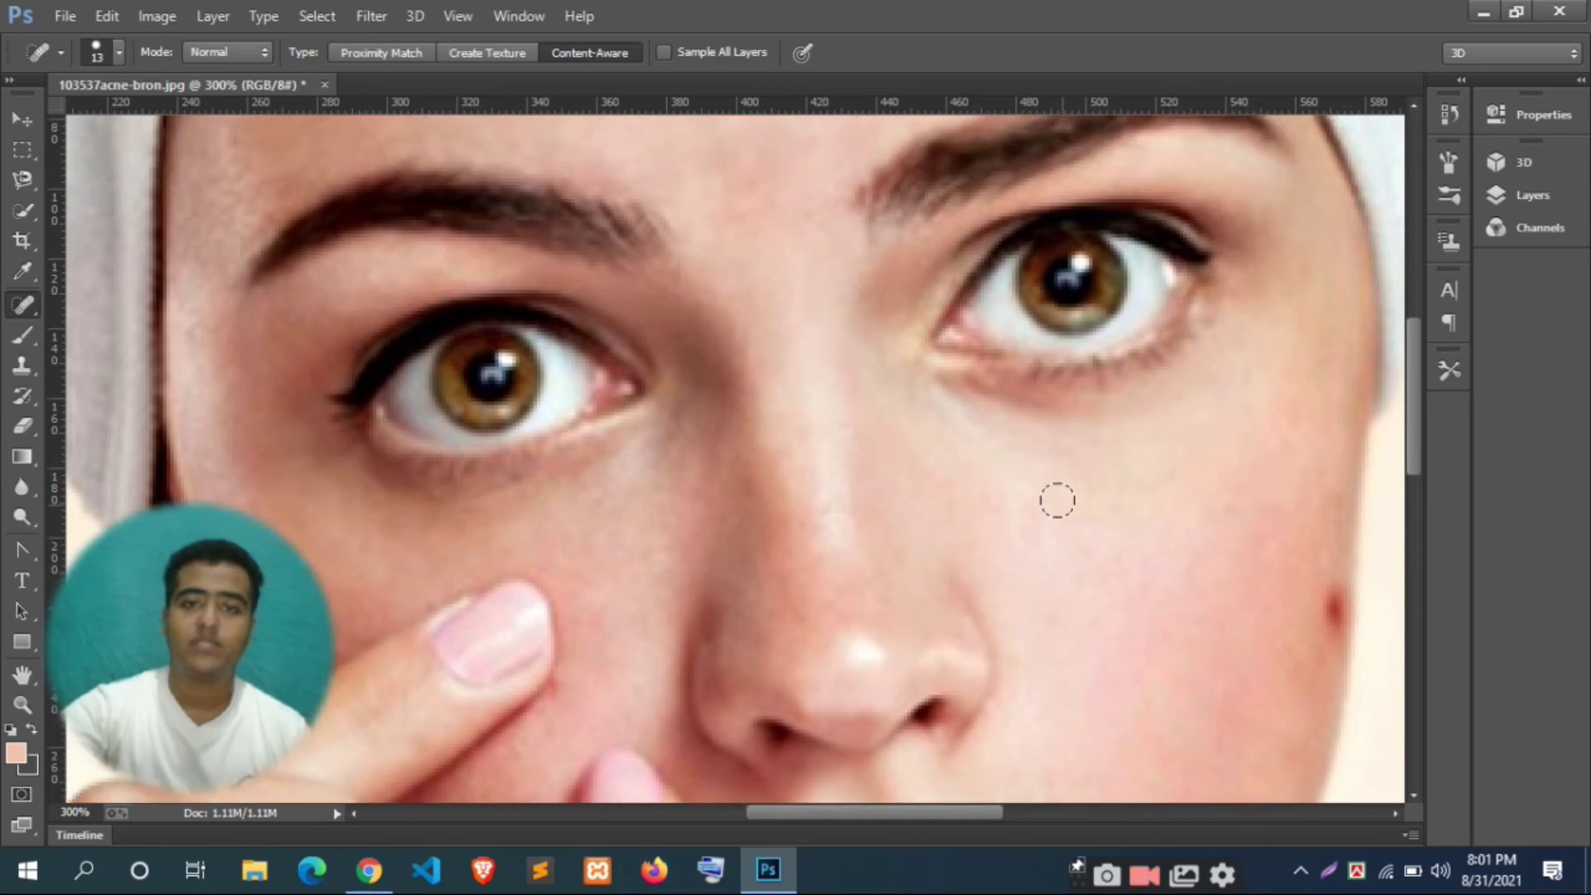
key("ctrl+minus")
key("ctrl+minus")
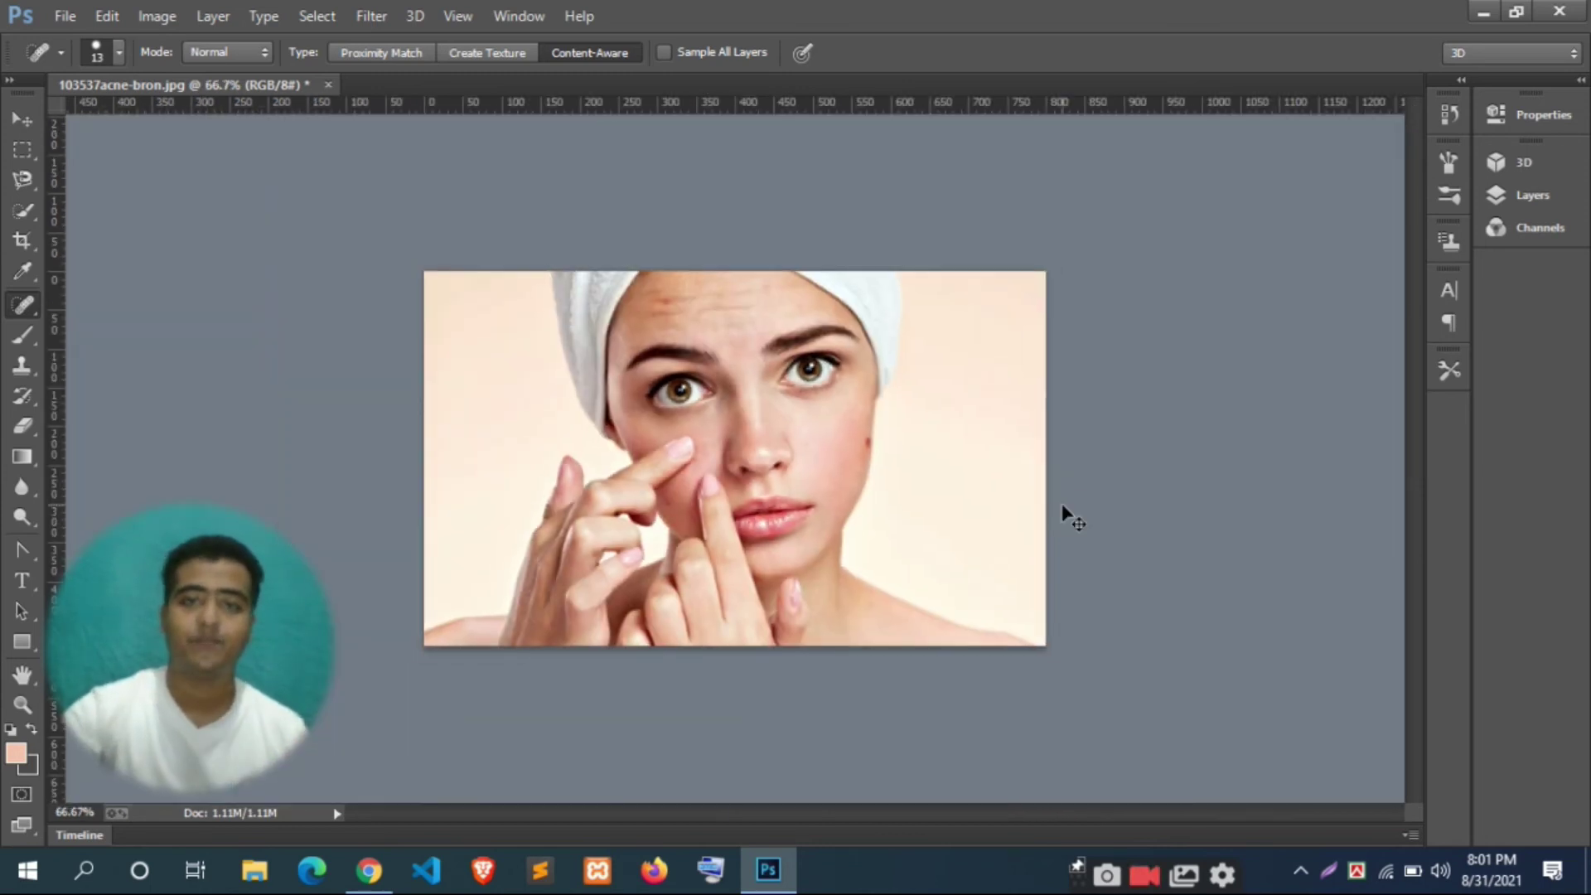
key("ctrl+plus")
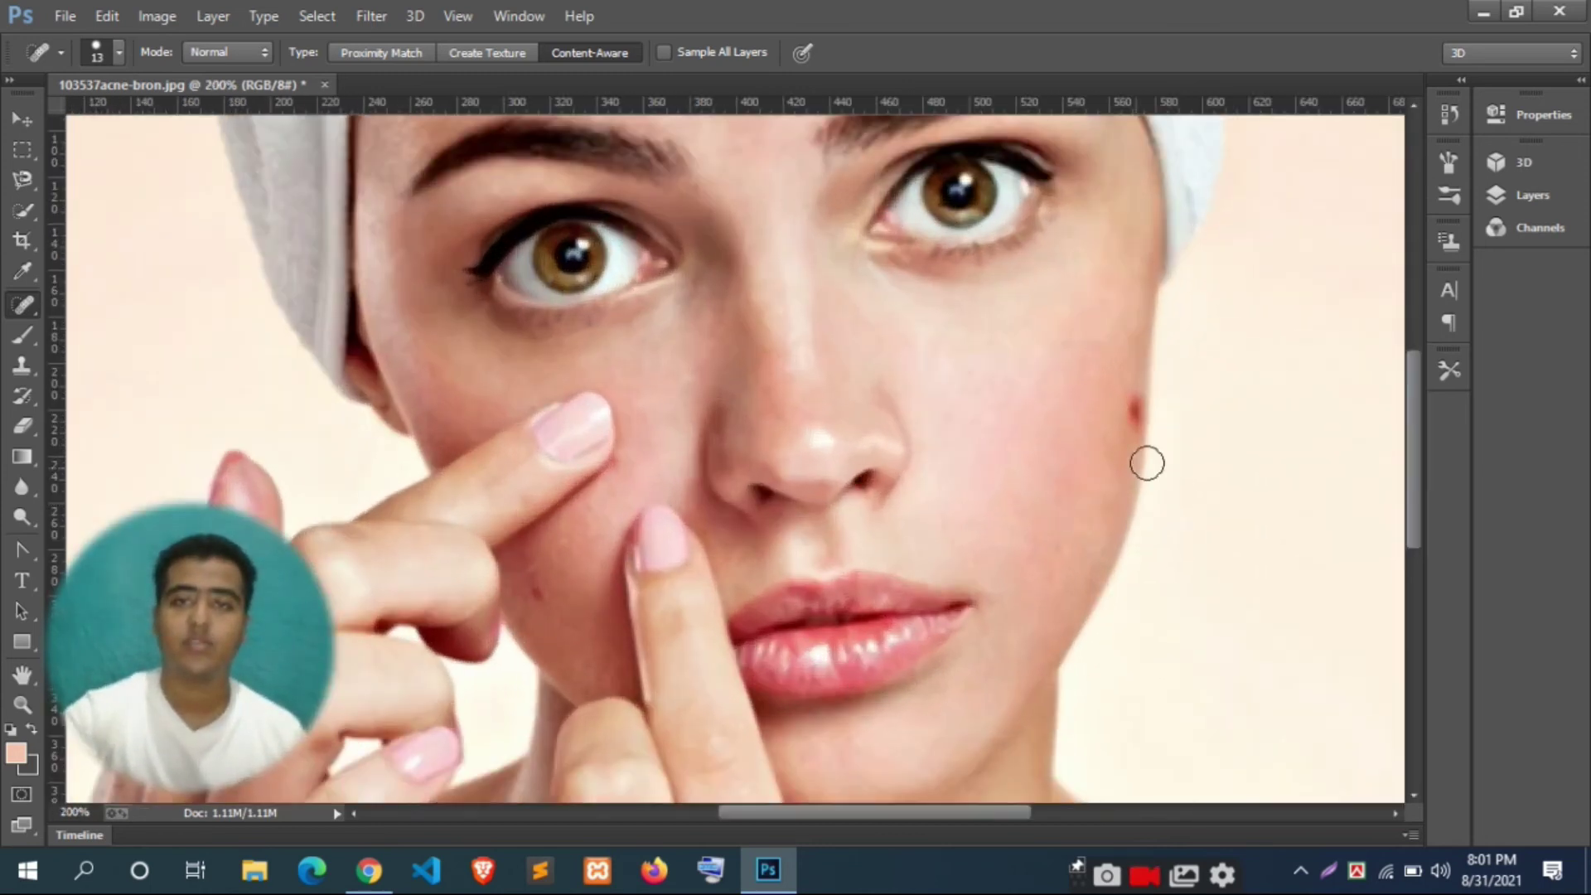
Select the Clone Stamp tool and set its brush size to 17 px
left_click(35, 370)
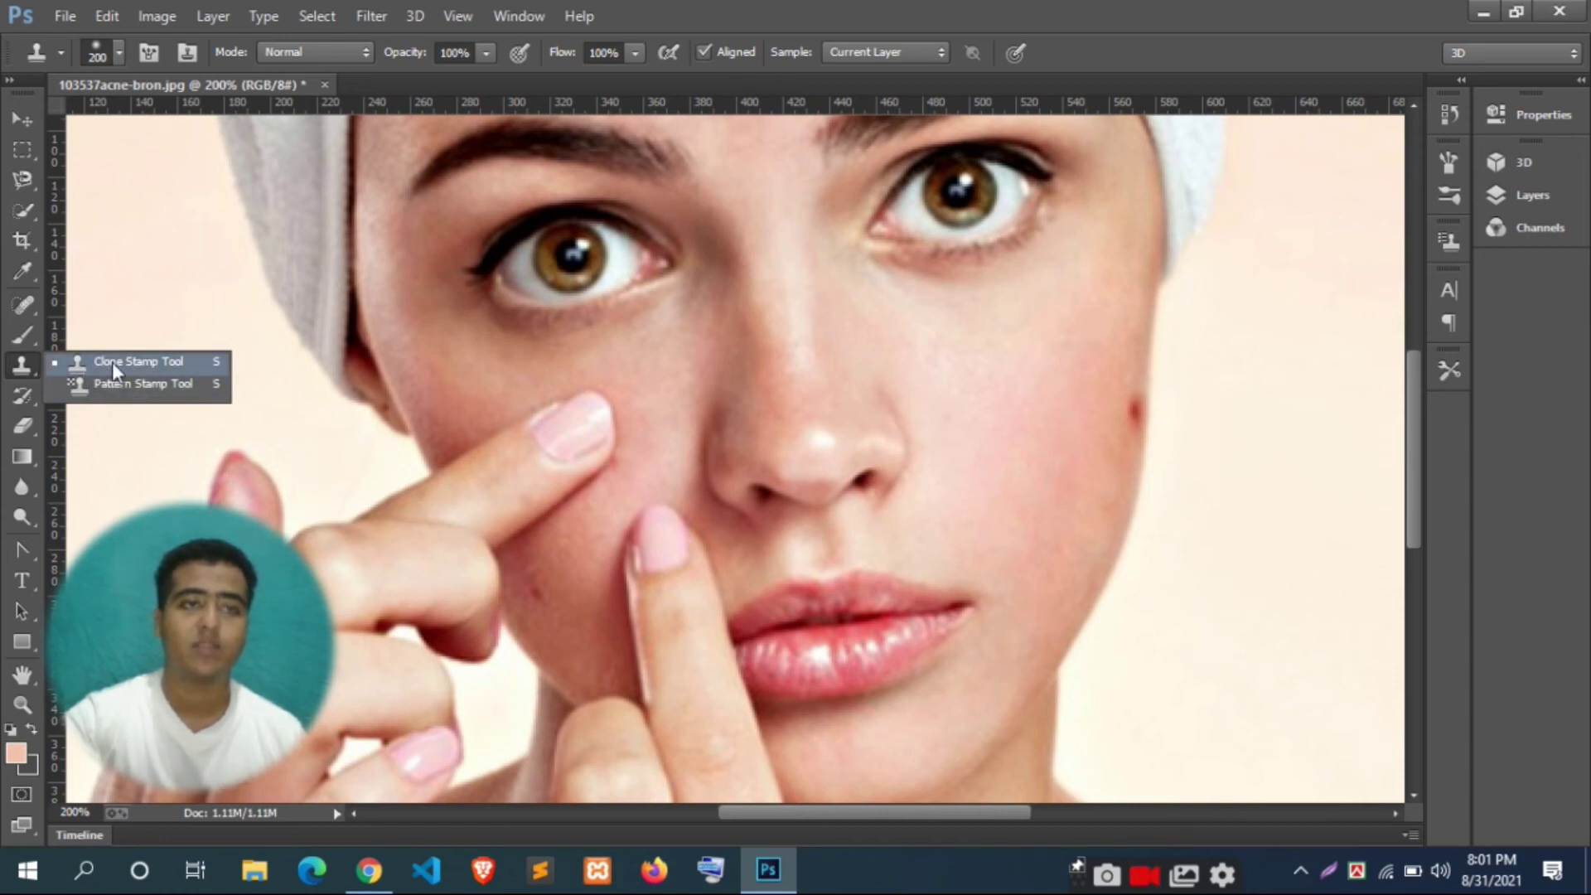
left_click(112, 361)
key("bracketleft")
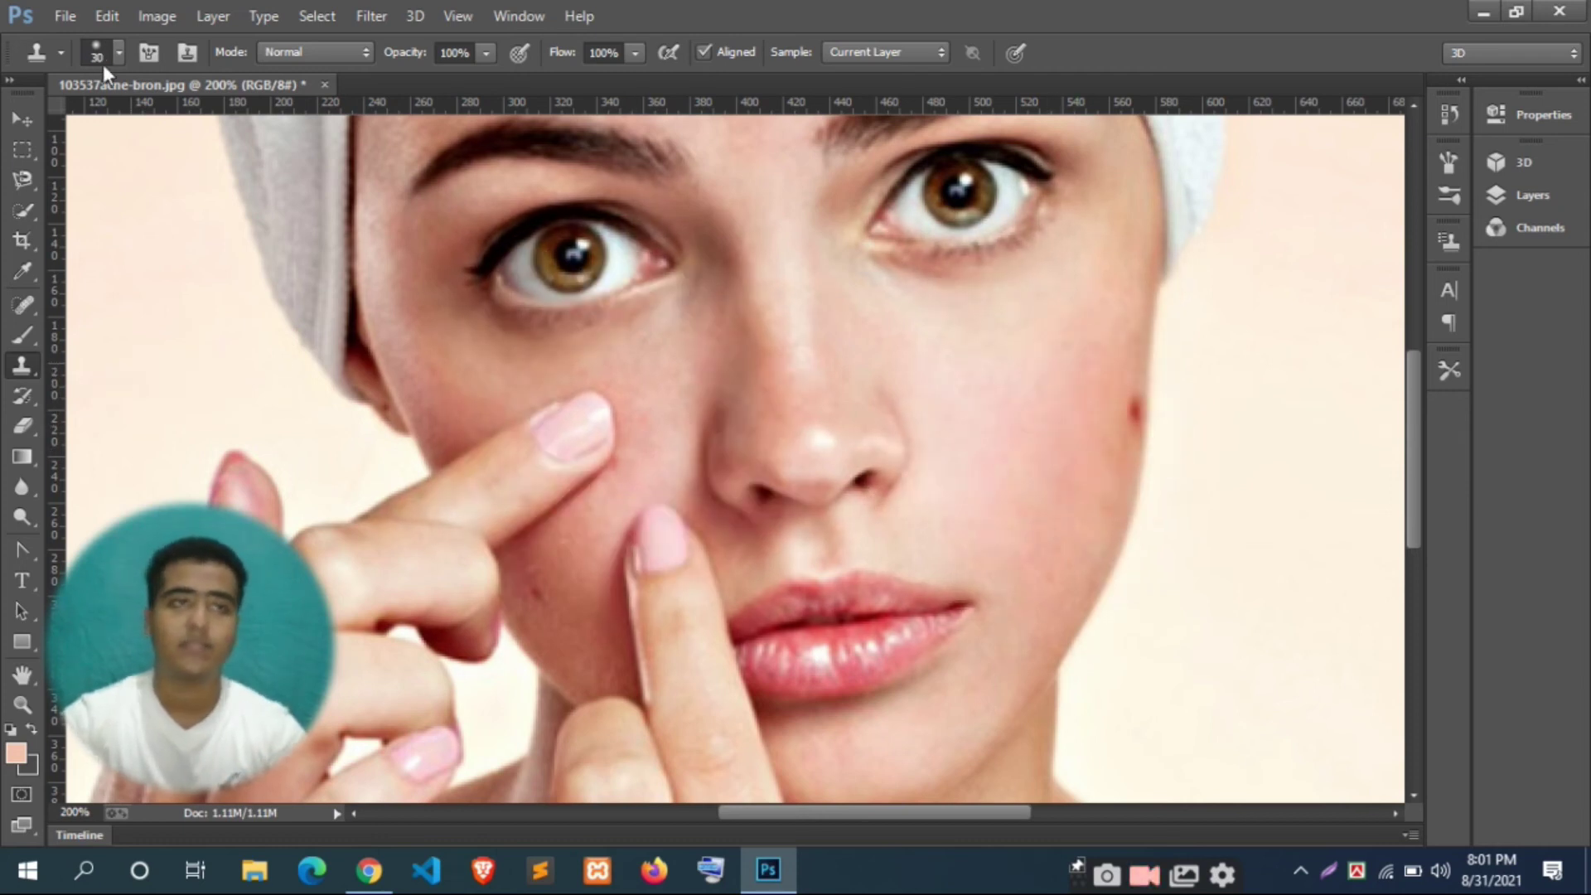
left_click(102, 55)
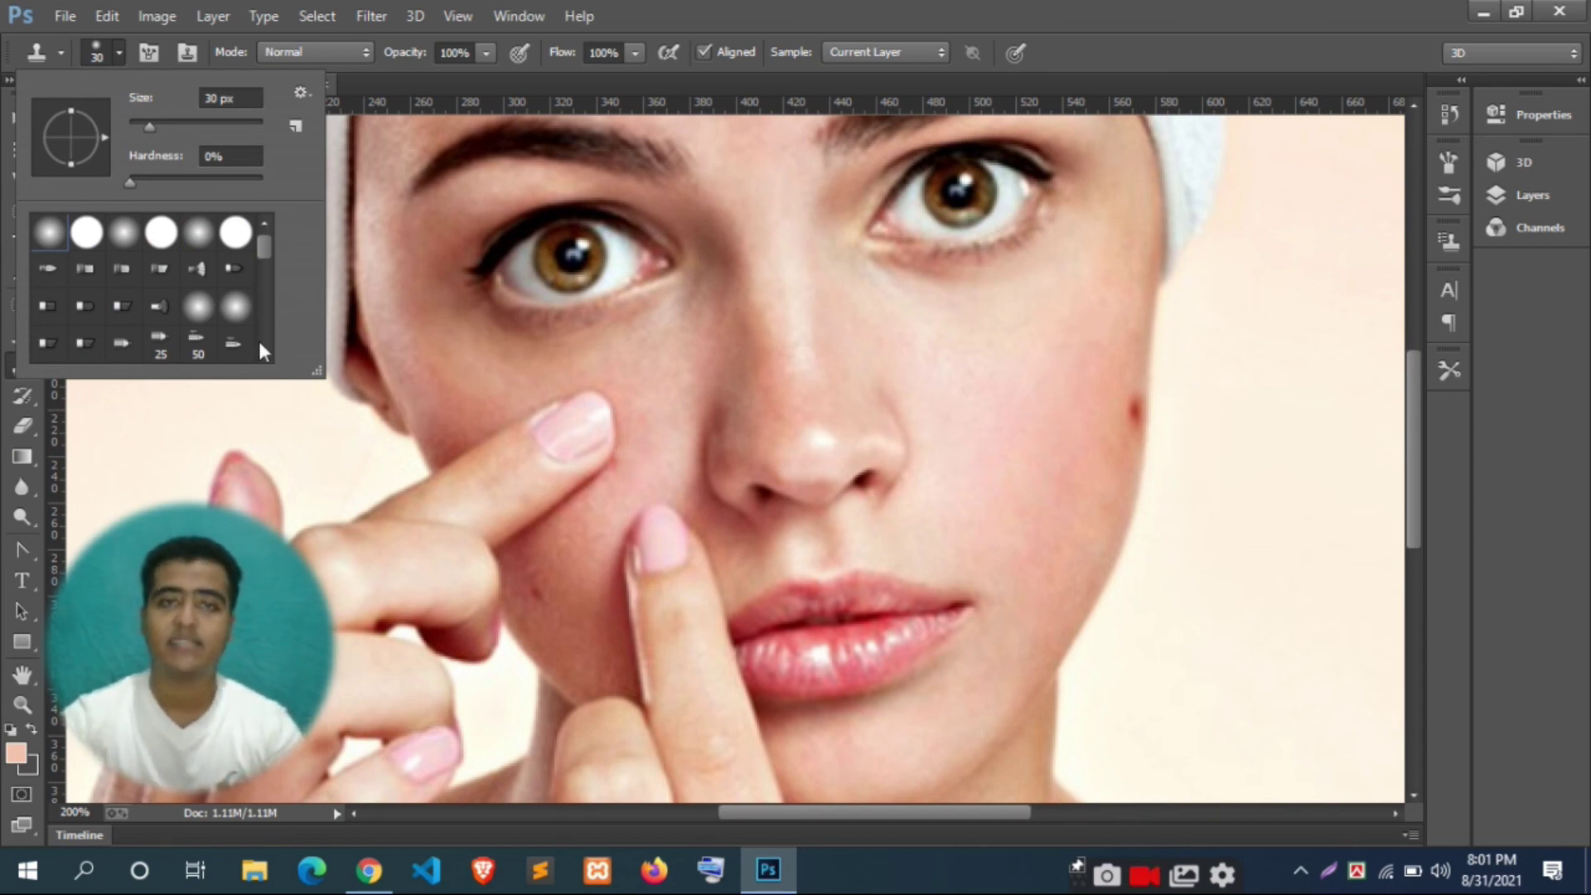
left_click(141, 124)
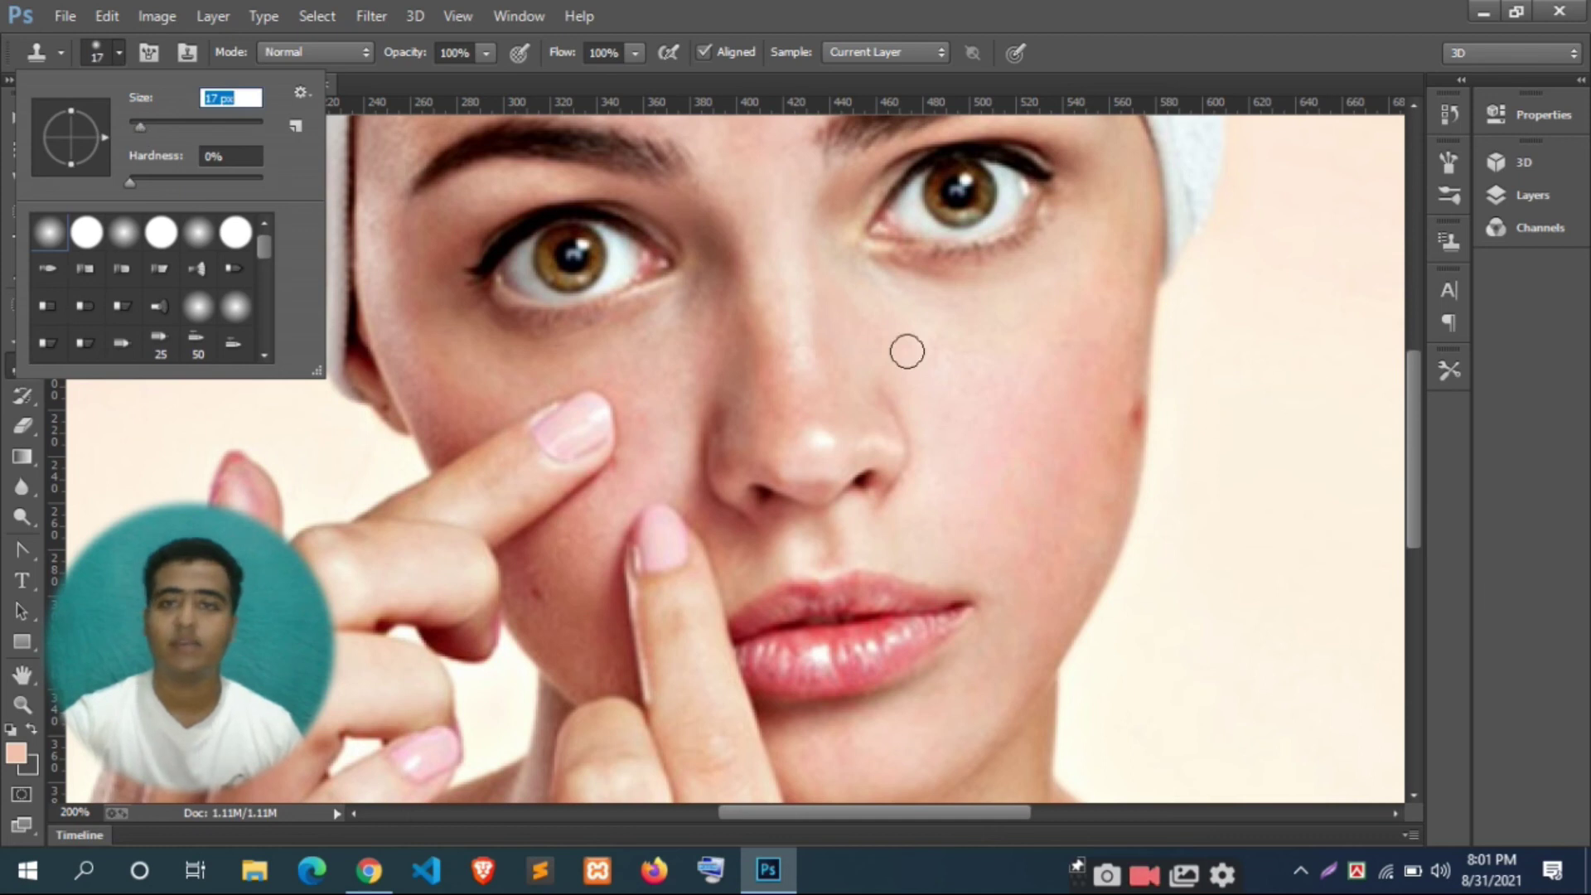
left_click(121, 52)
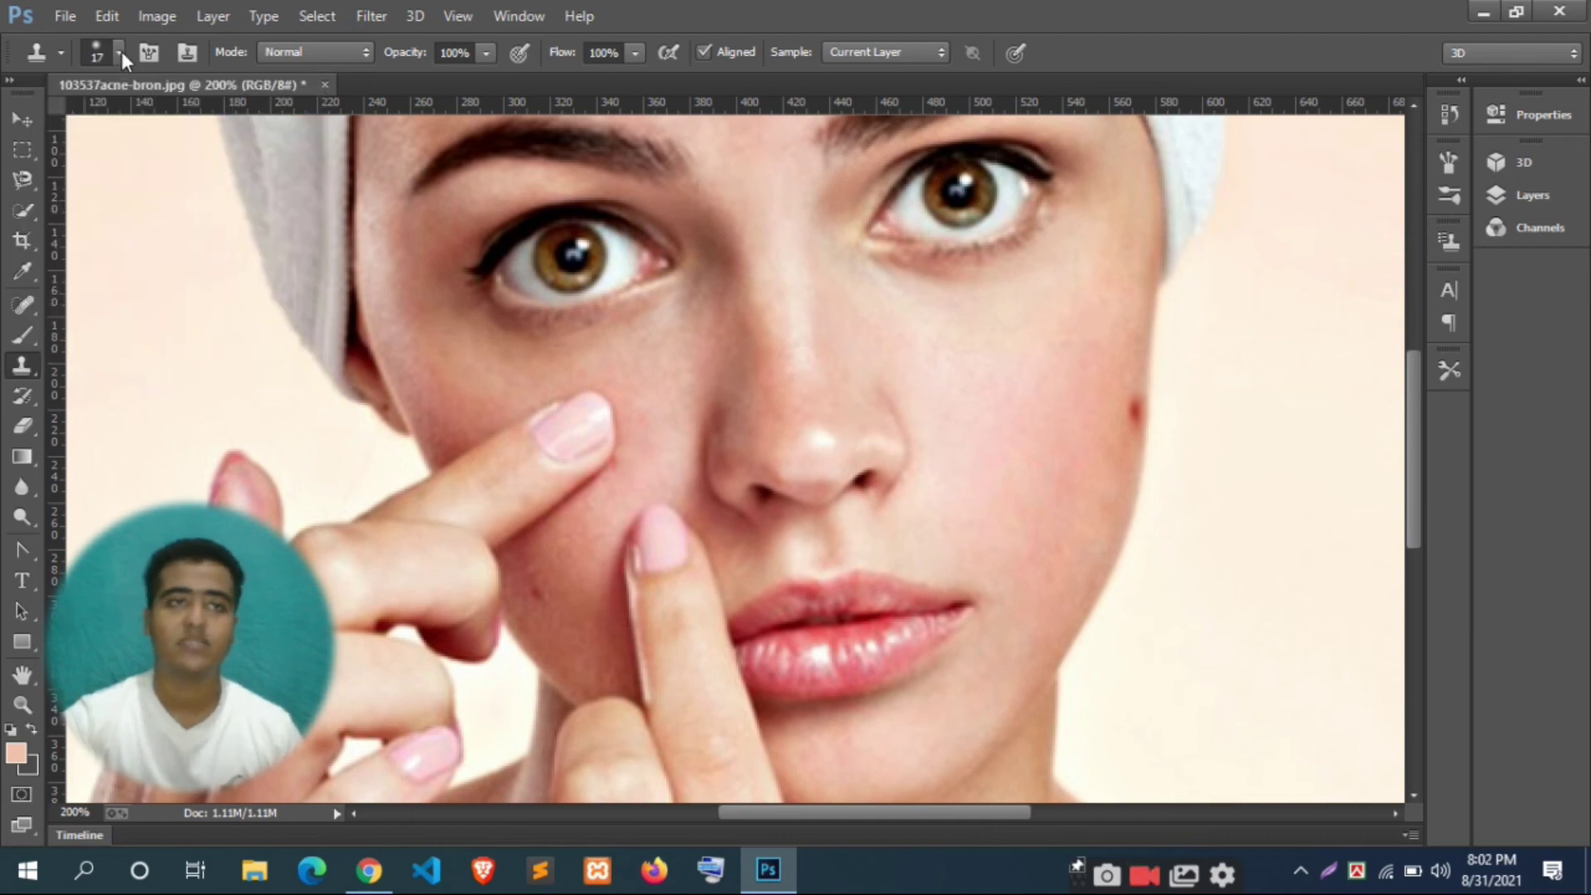
Sample the right-cheek blemish as the clone source and stamp two copies onto the cheek
left_click(1135, 406, "alt")
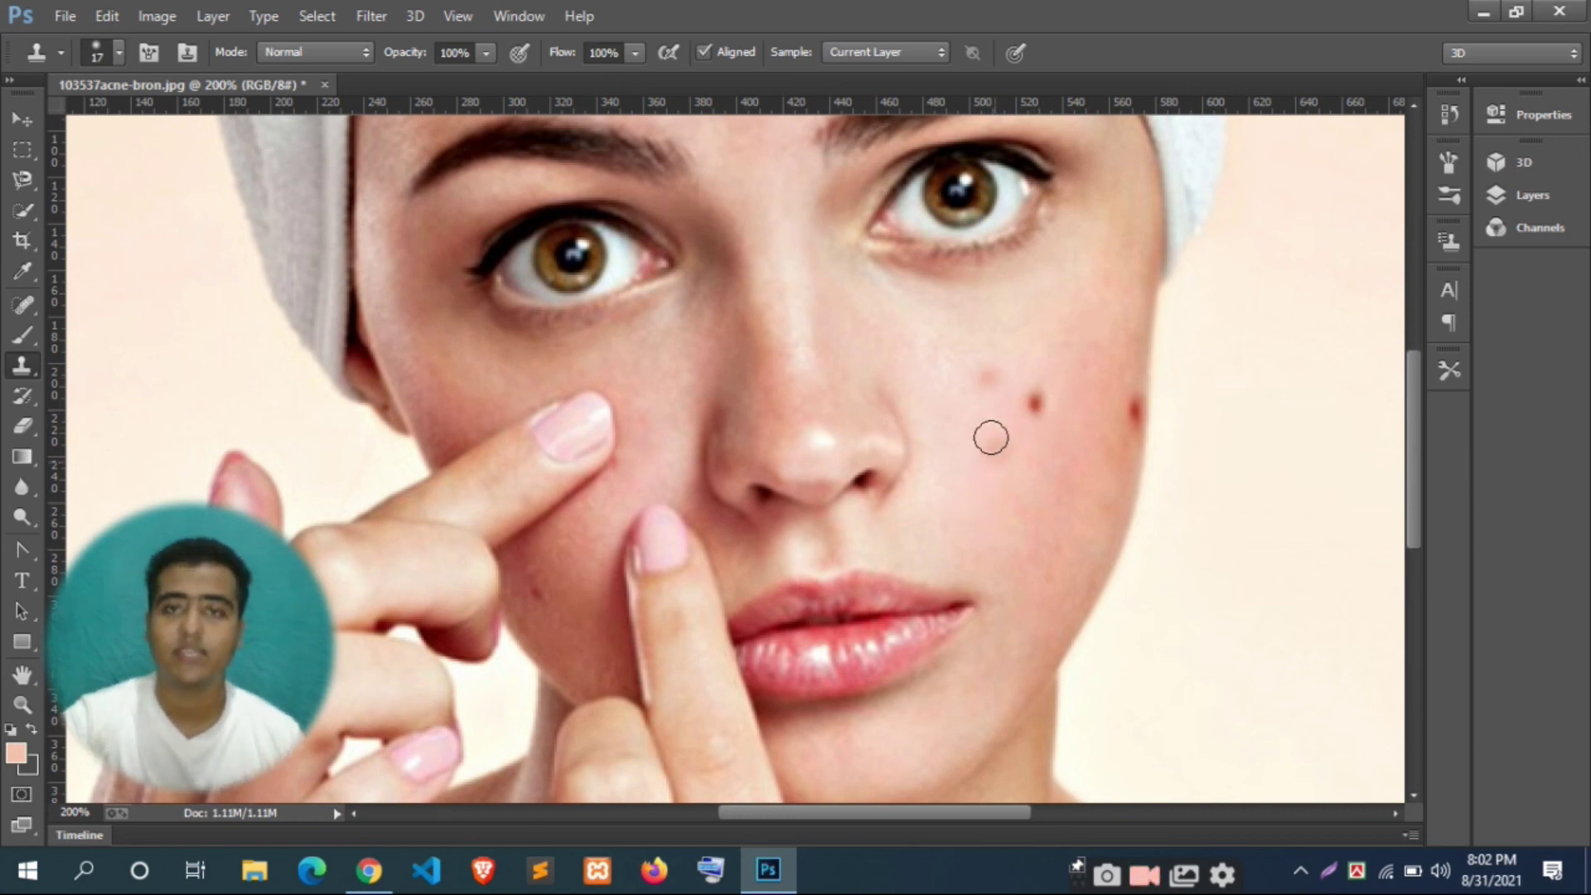
left_click(1140, 408, "alt")
left_click(1012, 458)
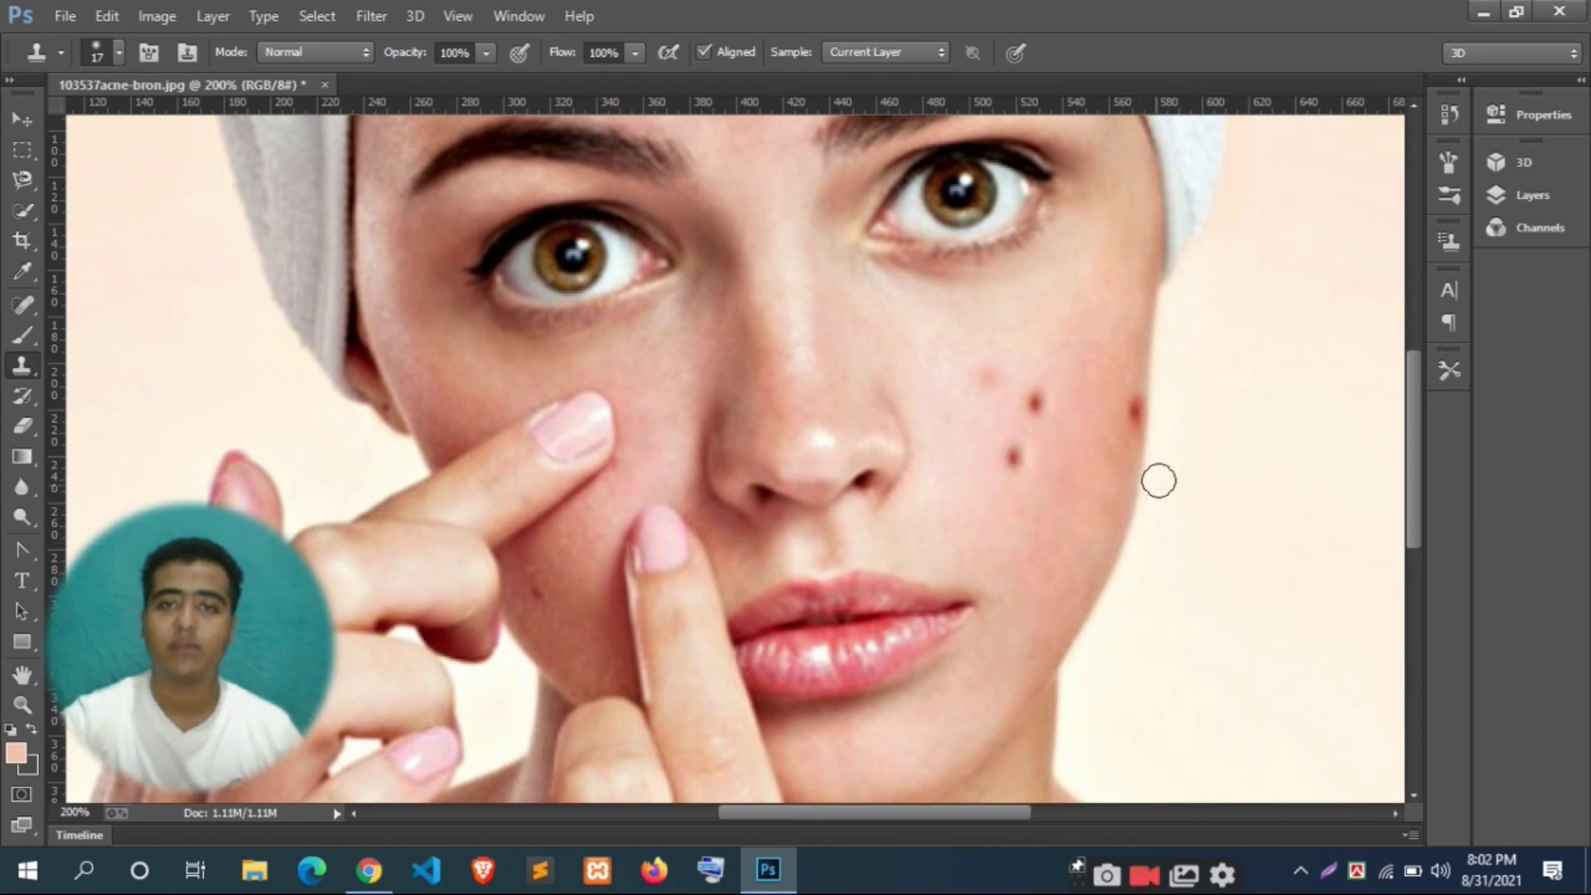